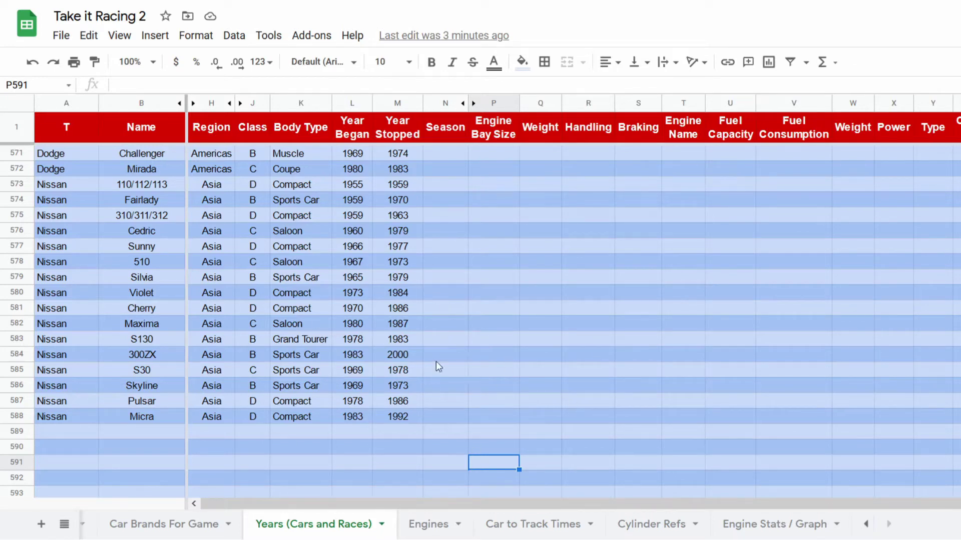
Step: Look through the Dodge and Nissan car entries in the Years (Cars and Races) sheet
scroll(205, 436, "down", 3)
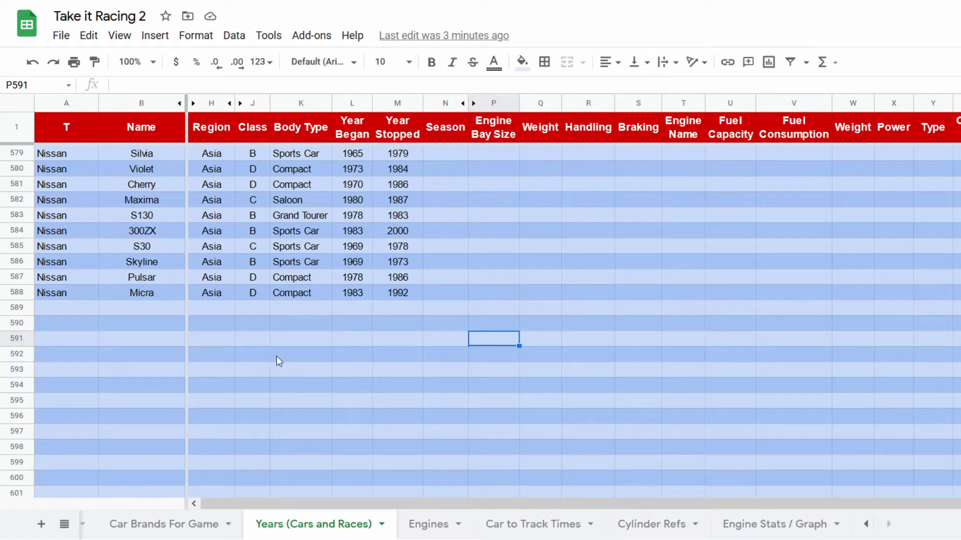
scroll(274, 362, "up", 3)
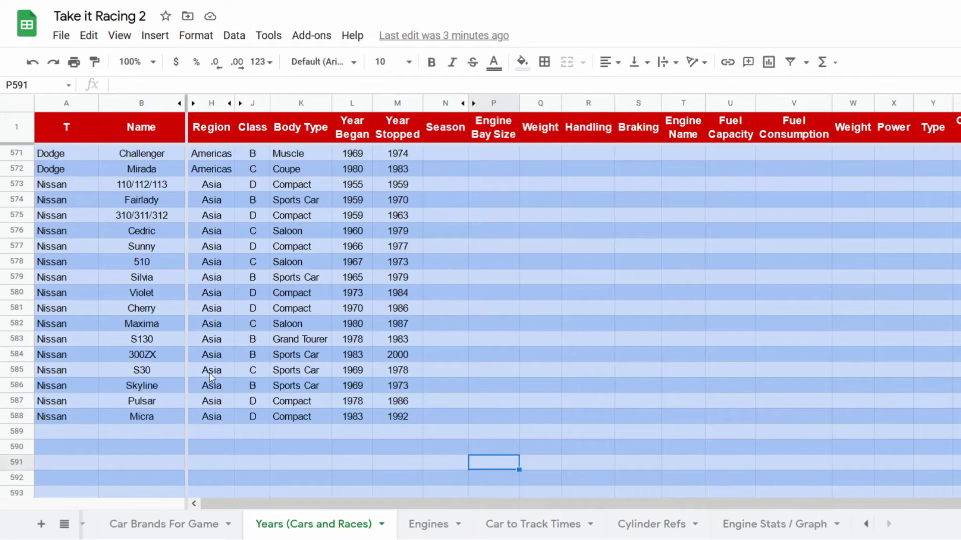
scroll(165, 295, "up", 4)
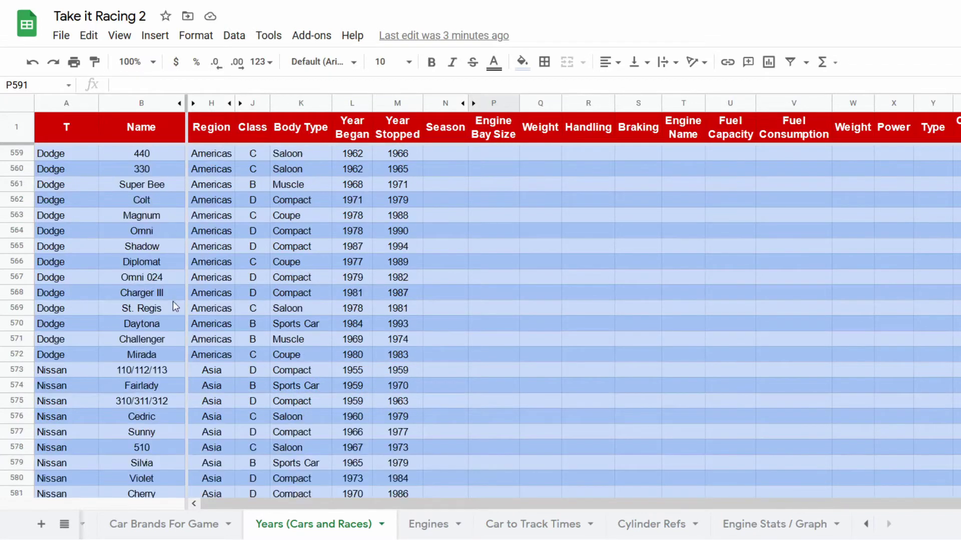
scroll(174, 306, "up", 4)
scroll(125, 319, "down", 5)
scroll(115, 317, "up", 5)
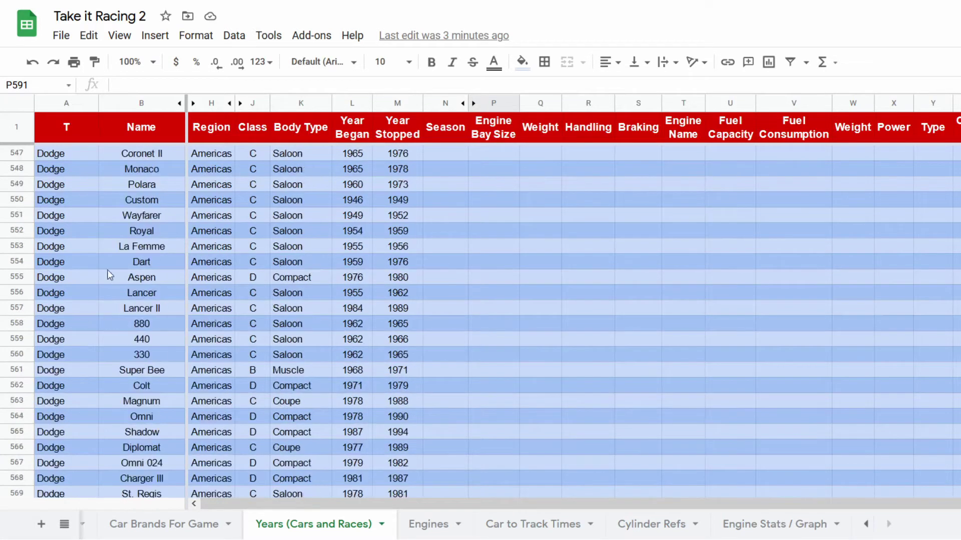
left_click(75, 235)
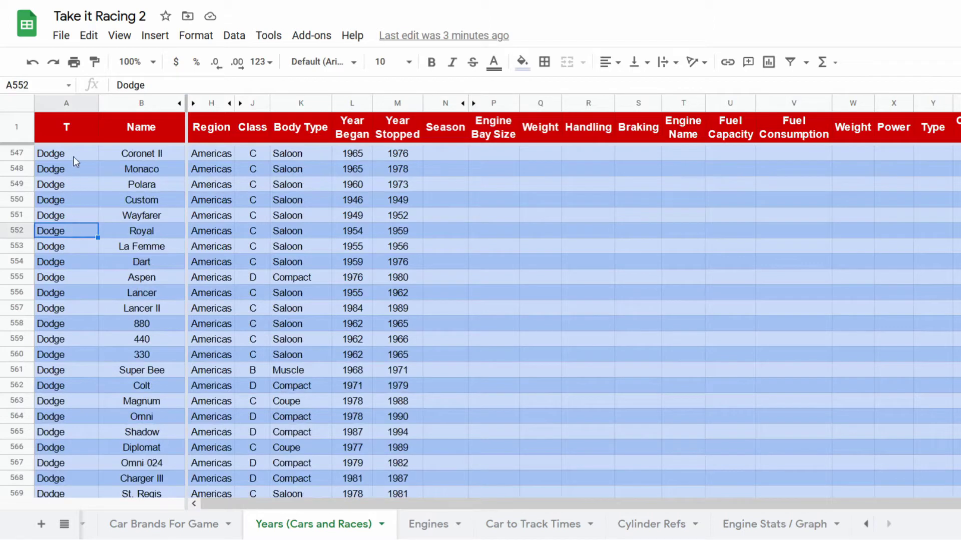
scroll(73, 157, "up", 4)
Step: Change the header in cell A1 to "Brand"
left_click(79, 131)
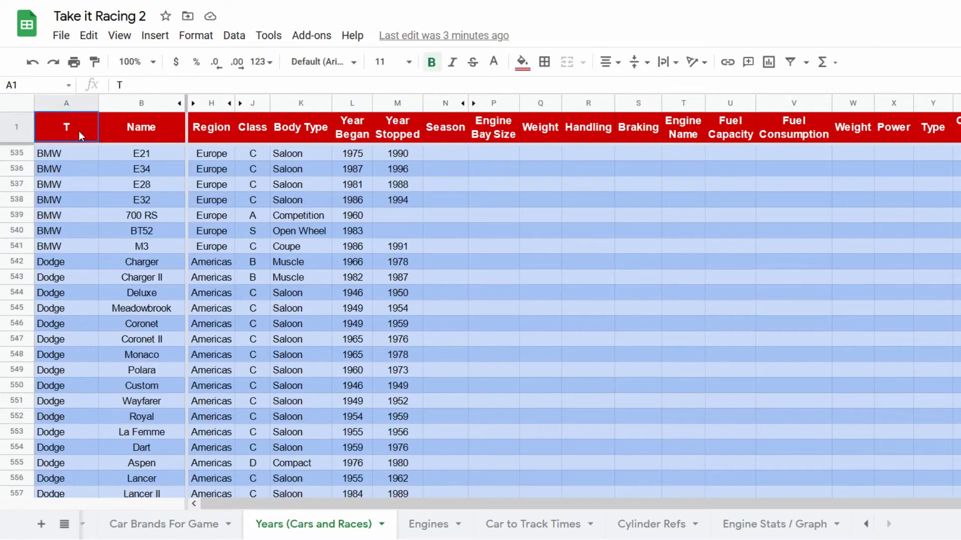
type("Brand")
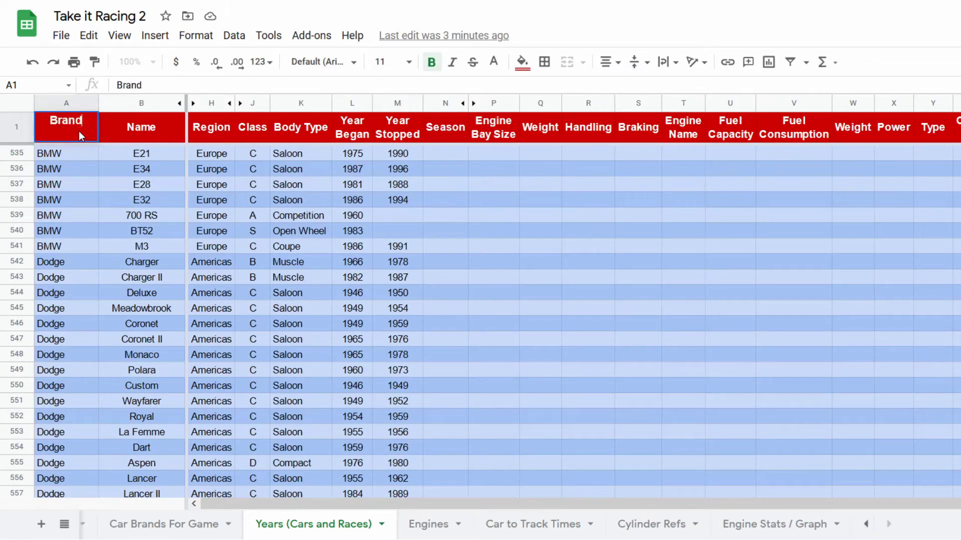
left_click(67, 189)
Step: Review the name, region, class, body type, year began and year stopped columns across the Dodge and Nissan rows
left_click(135, 262)
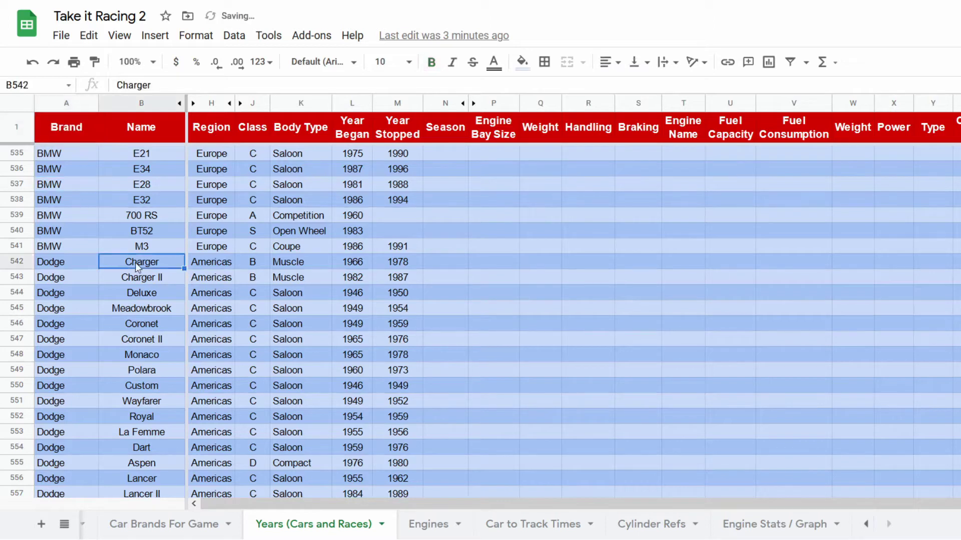
scroll(135, 262, "down", 1)
scroll(135, 262, "down", 4)
left_click(212, 231)
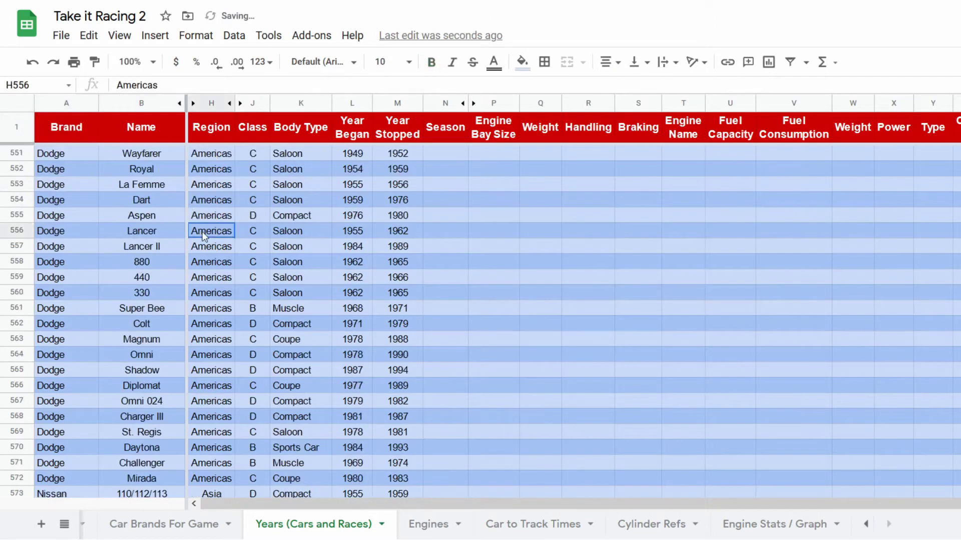
left_click(252, 225)
scroll(261, 188, "down", 7)
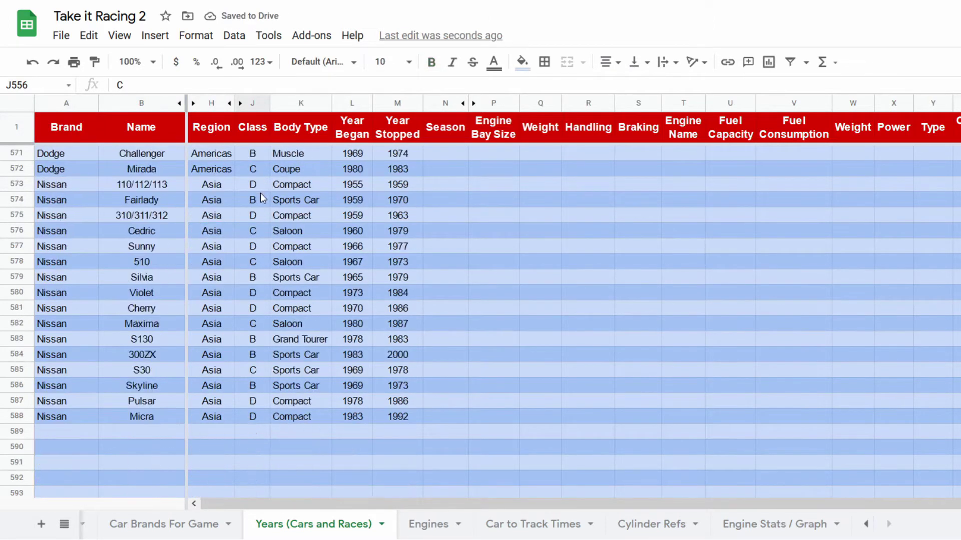
left_click(309, 262)
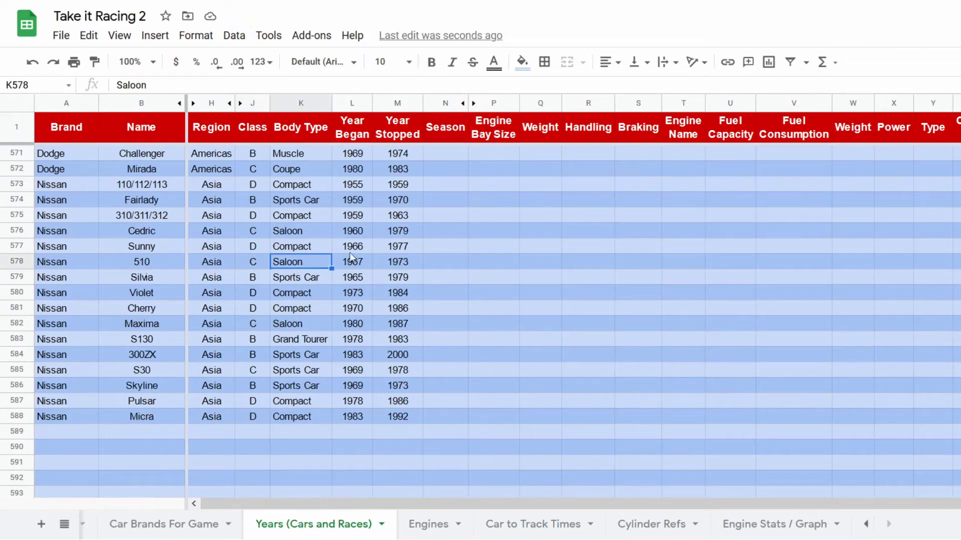
left_click(346, 262)
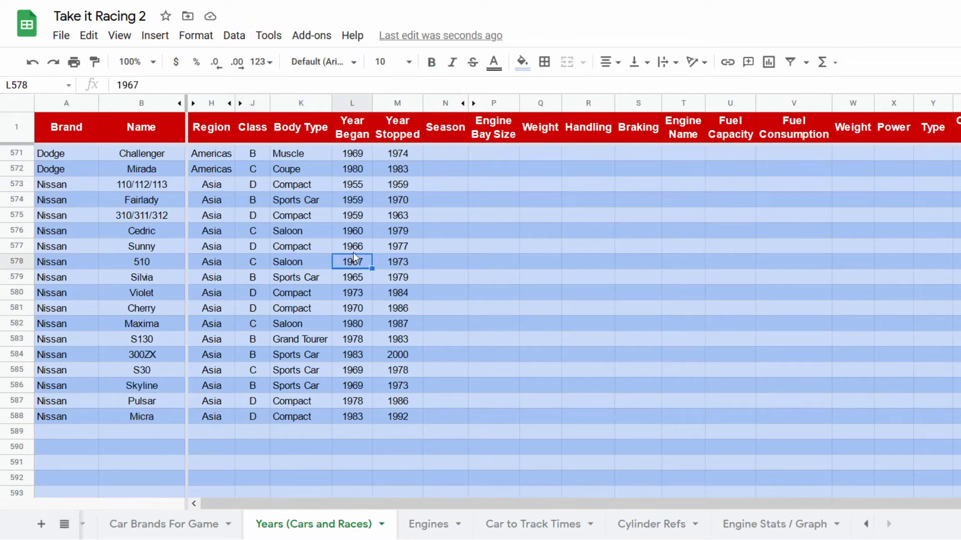
left_click(410, 220)
scroll(380, 270, "down", 3)
scroll(253, 312, "up", 1)
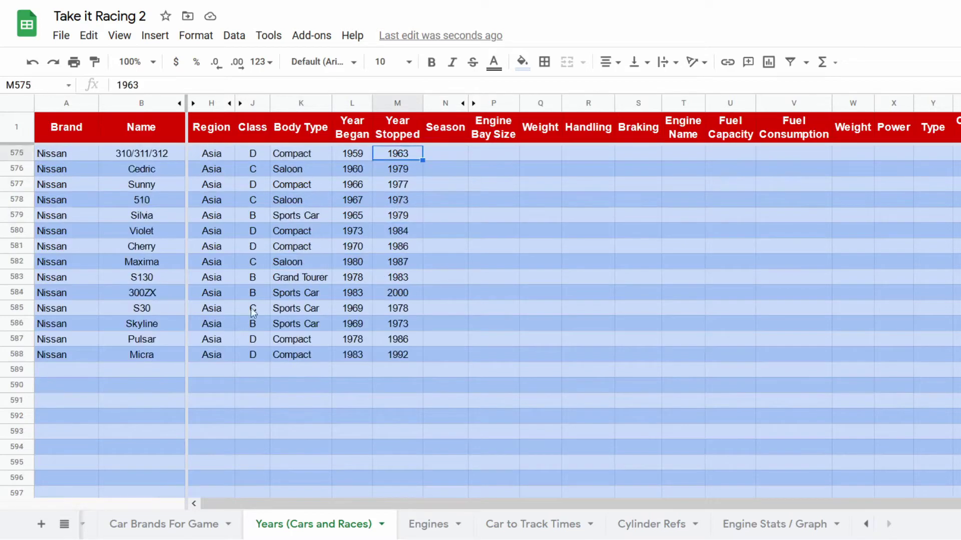
Step: Examine how the cars are grouped by brand, from the Mitsubishi and BMW entries down to the last Nissan rows
scroll(58, 306, "up", 5)
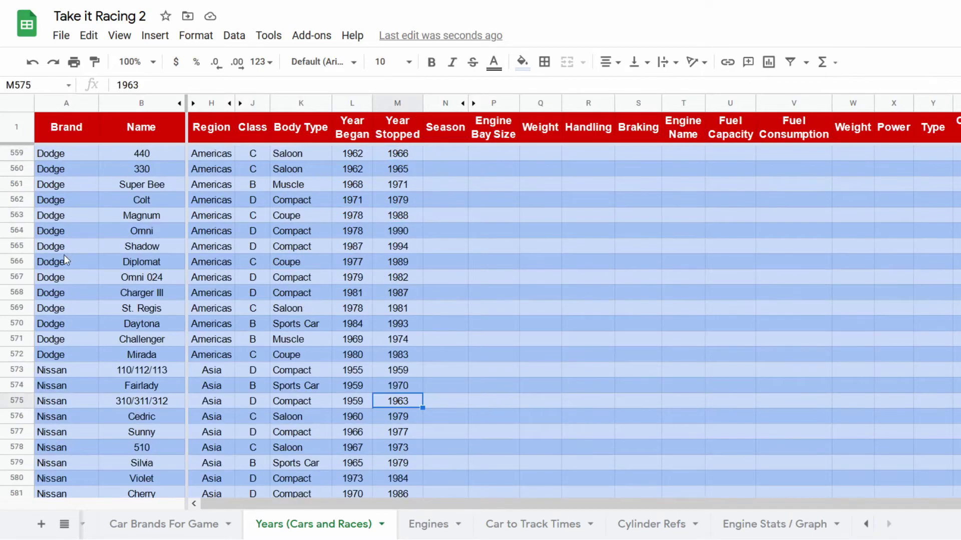
scroll(64, 254, "down", 7)
scroll(179, 271, "up", 1)
scroll(92, 250, "up", 13)
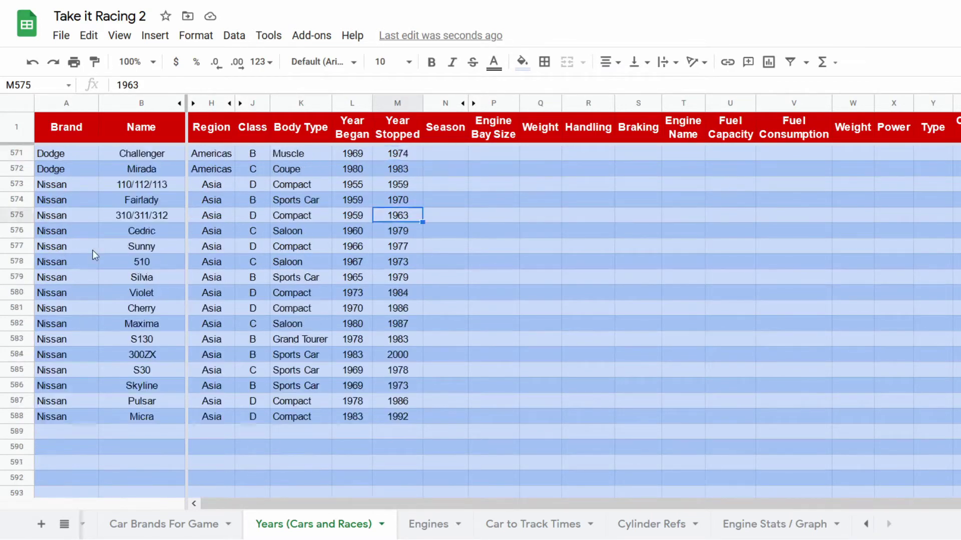
scroll(50, 245, "up", 1)
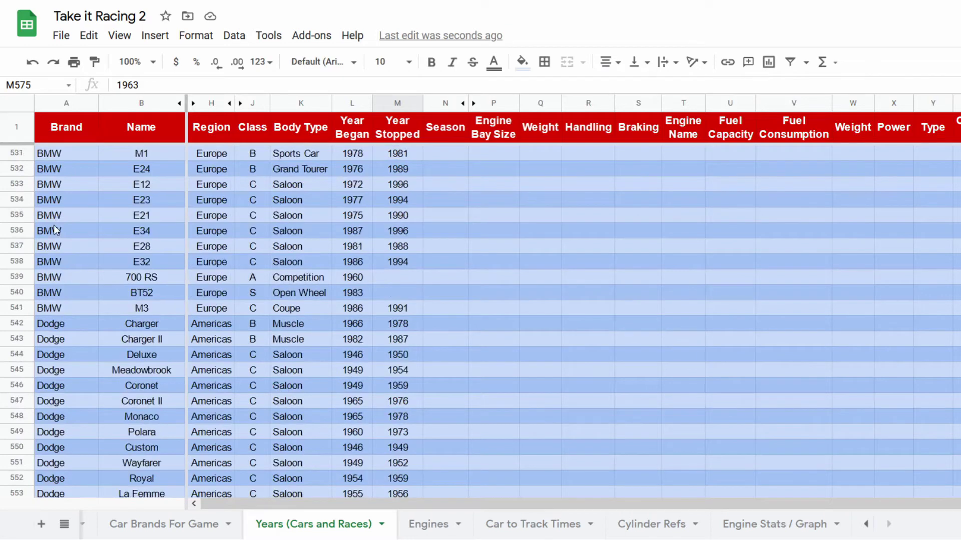
scroll(55, 230, "down", 8)
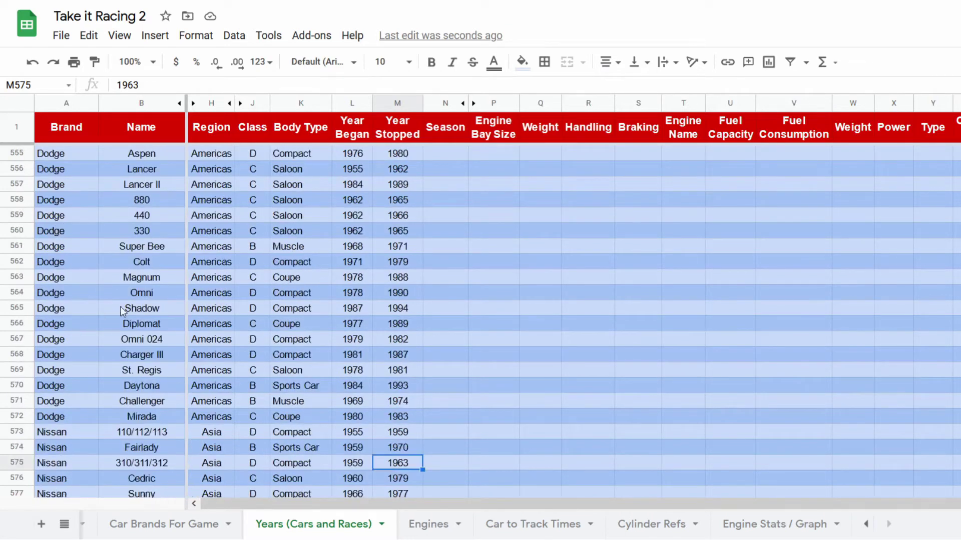
scroll(122, 312, "down", 7)
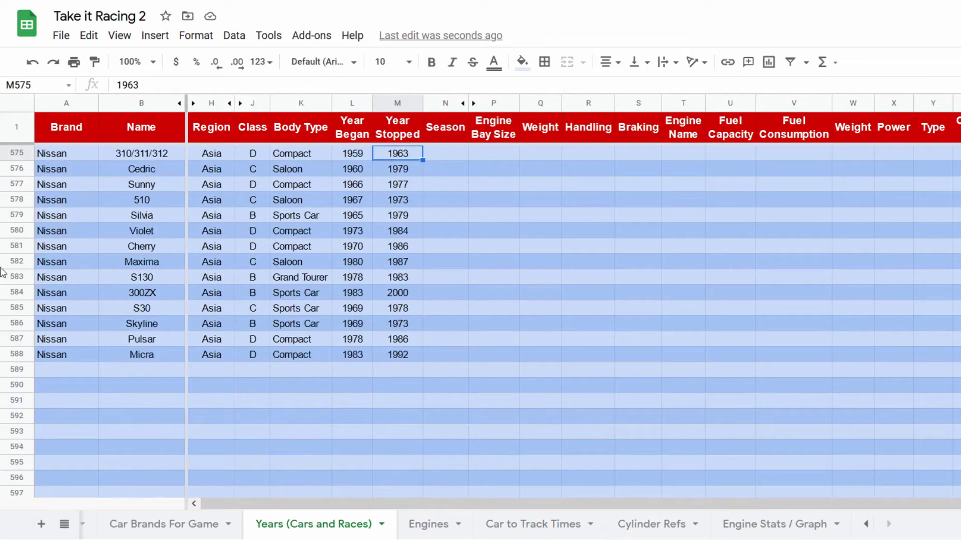
scroll(152, 289, "up", 20)
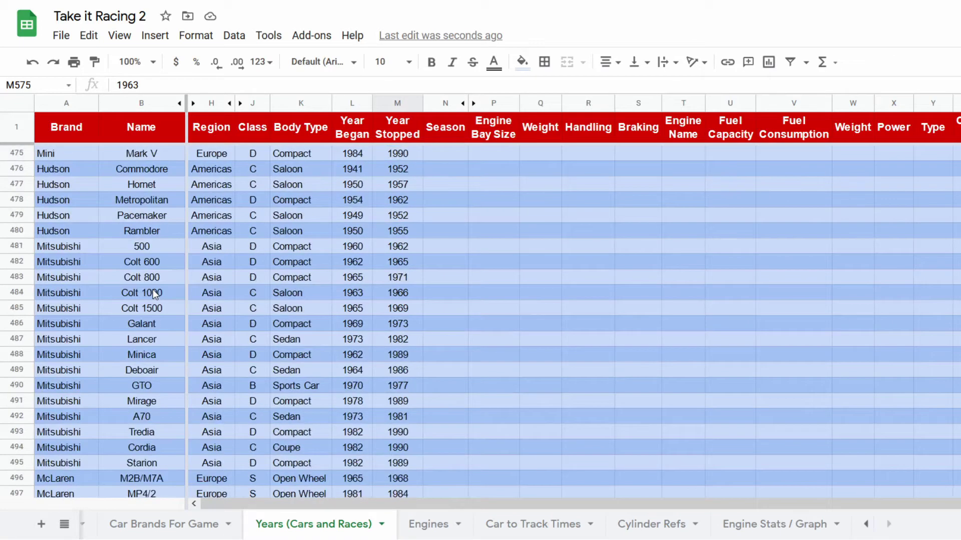
scroll(152, 290, "down", 20)
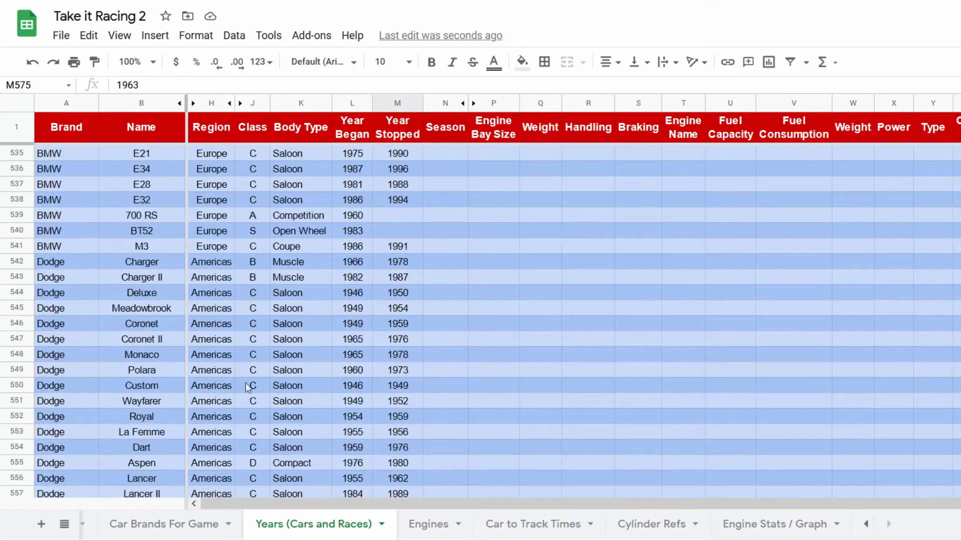
scroll(245, 375, "down", 5)
scroll(244, 375, "up", 3)
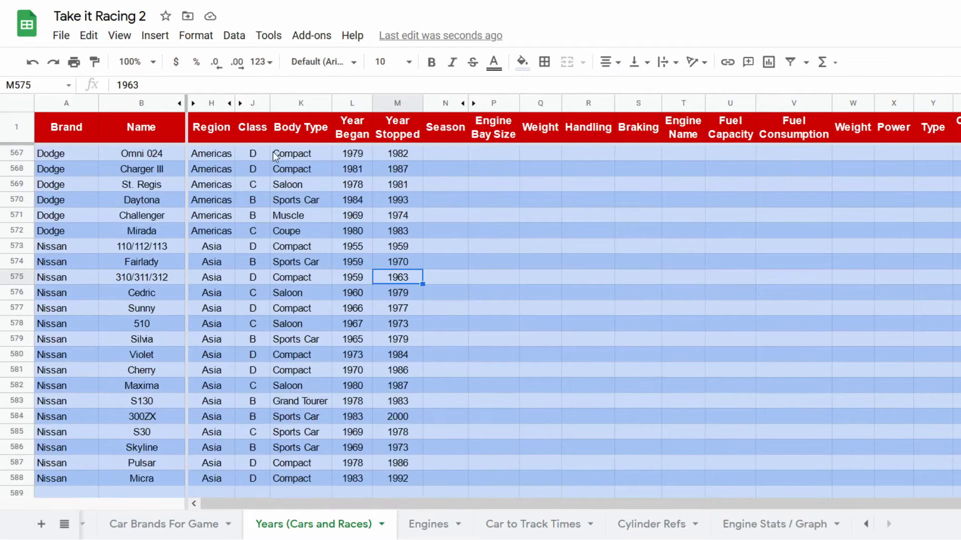
scroll(49, 194, "up", 3)
scroll(62, 239, "down", 3)
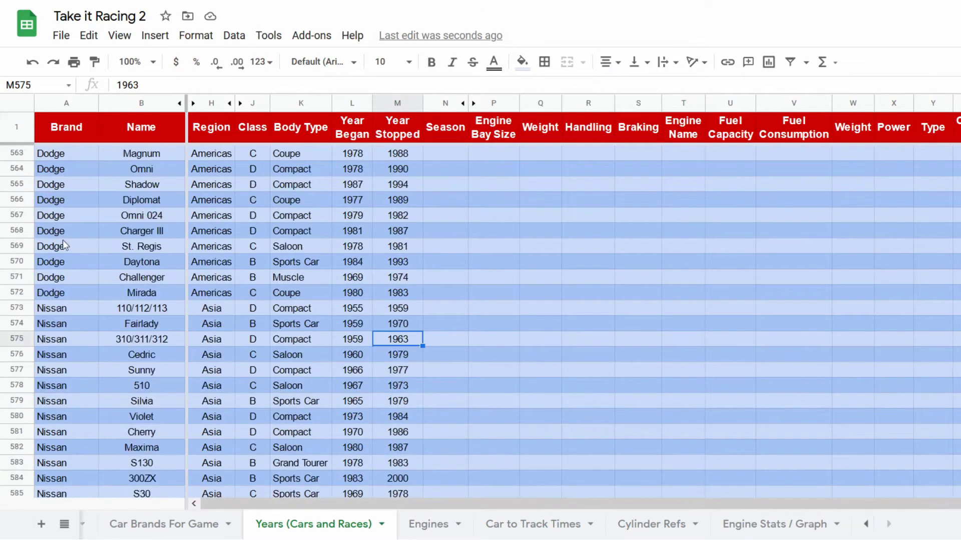
Step: Sort the Nissan rows A573:M588 by column L in A → Z order, and check the Year Began values in L573:L588
left_click_drag(59, 247, 400, 354)
scroll(396, 341, "up", 2)
right_click(397, 341)
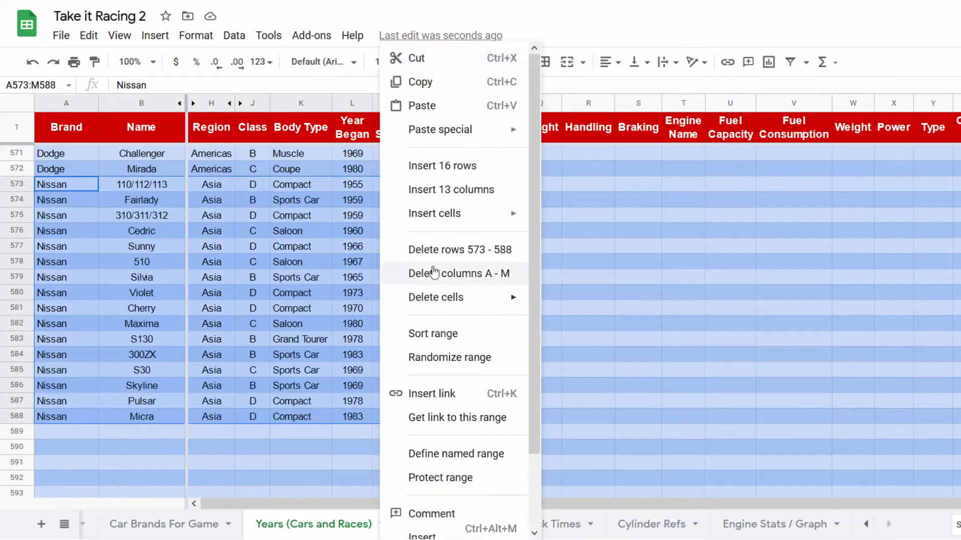
left_click(433, 336)
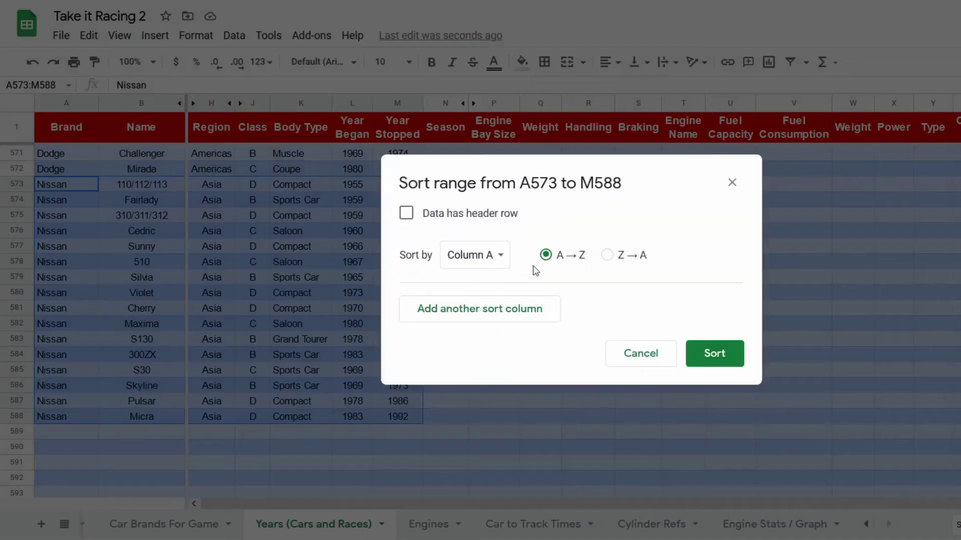
left_click(489, 256)
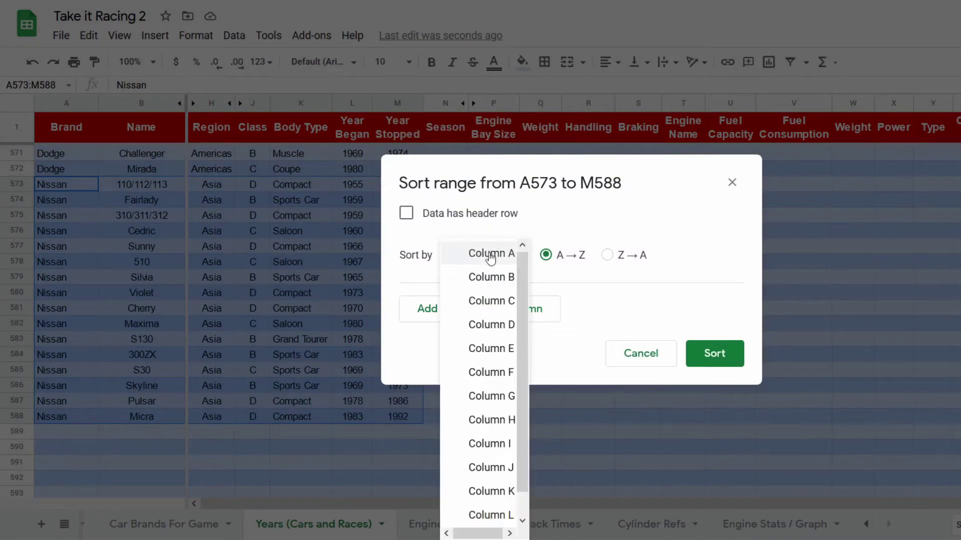
scroll(479, 447, "down", 1)
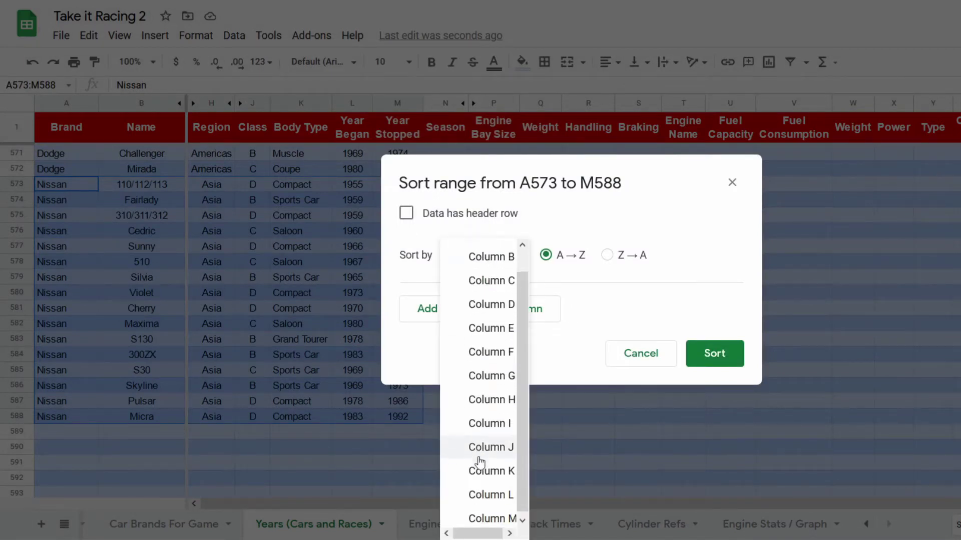
left_click(621, 299)
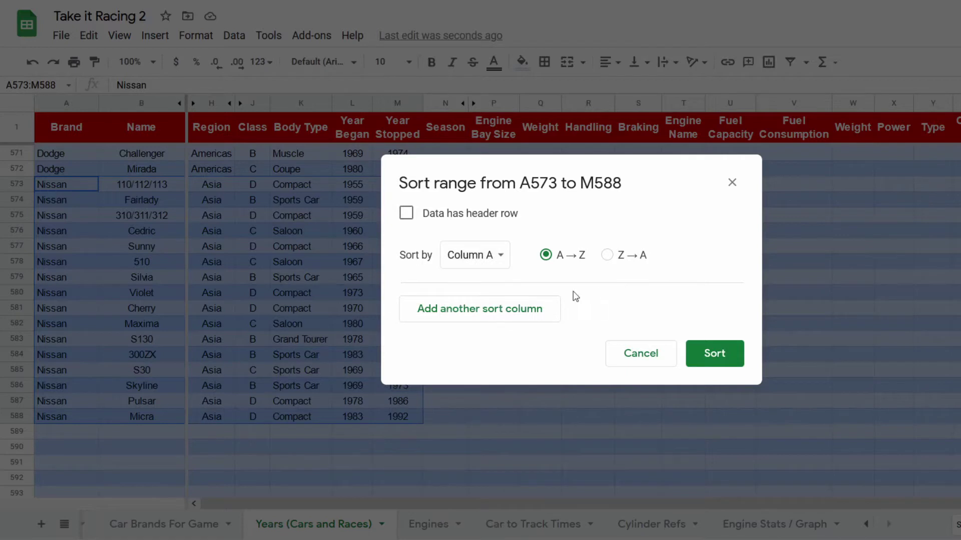
left_click(499, 266)
left_click(491, 515)
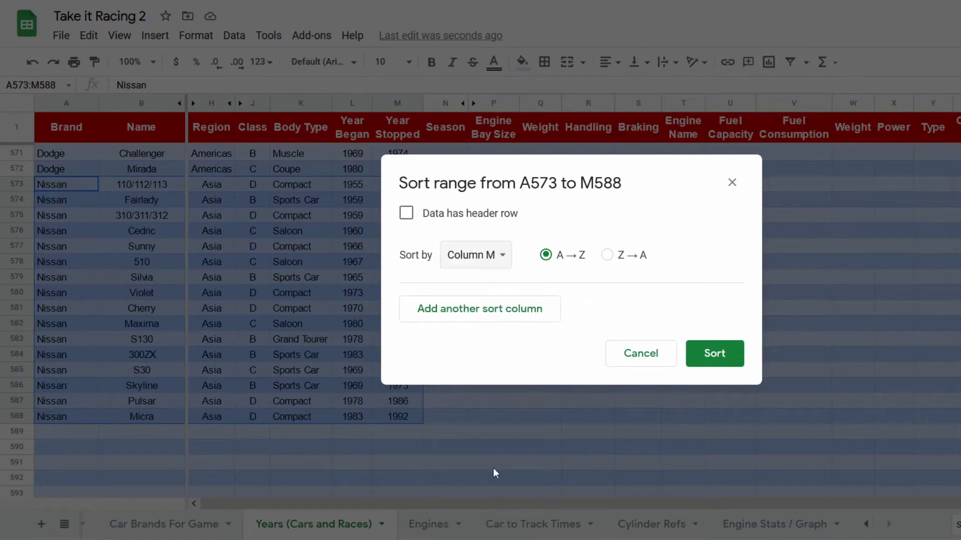
left_click(503, 257)
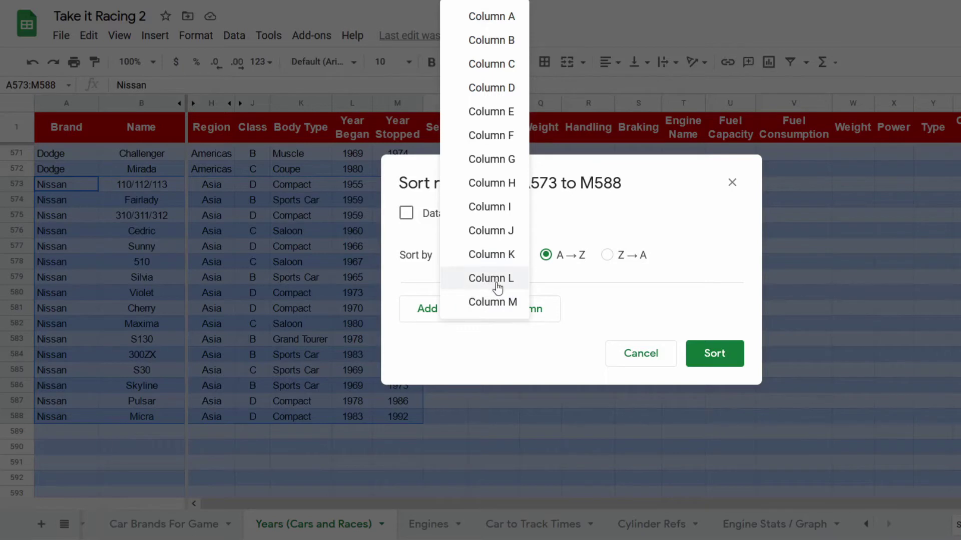
left_click(497, 287)
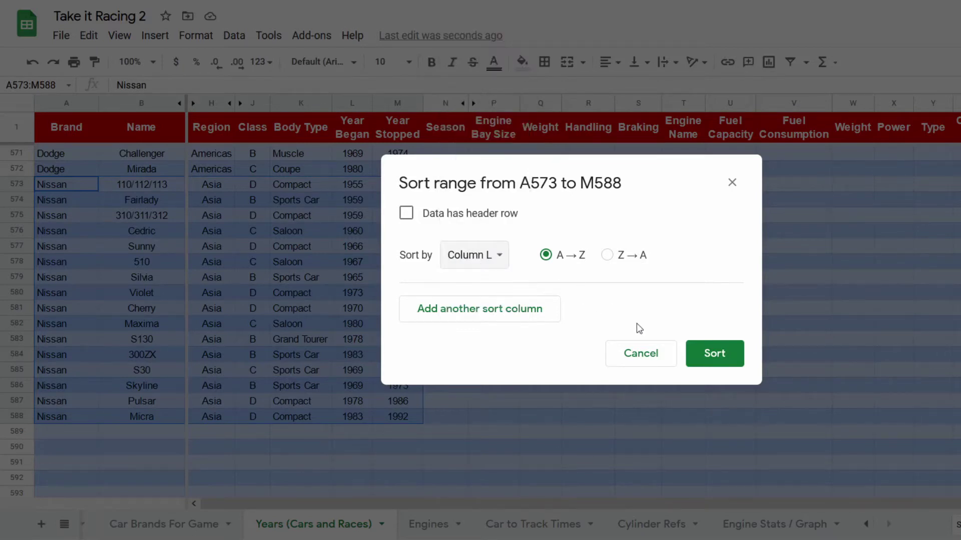
left_click(729, 354)
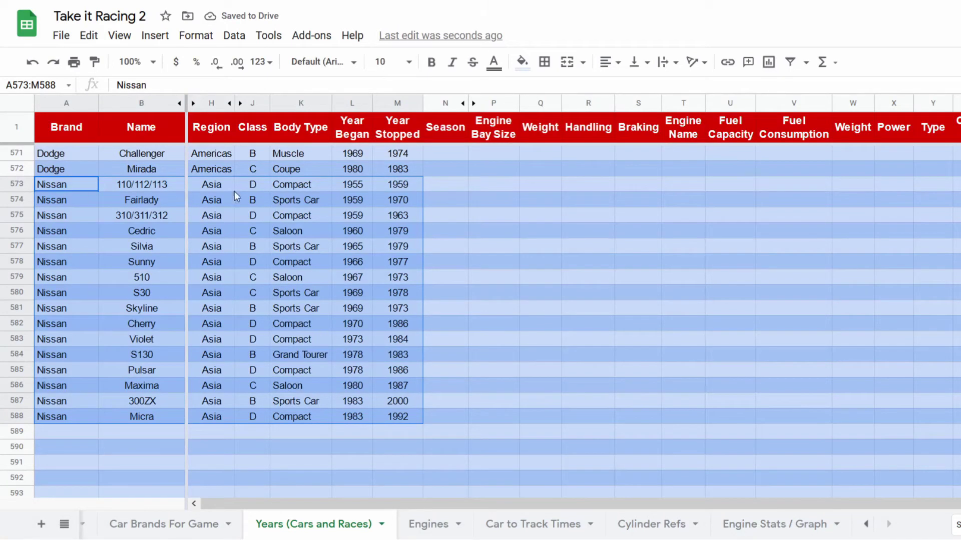
left_click(364, 185)
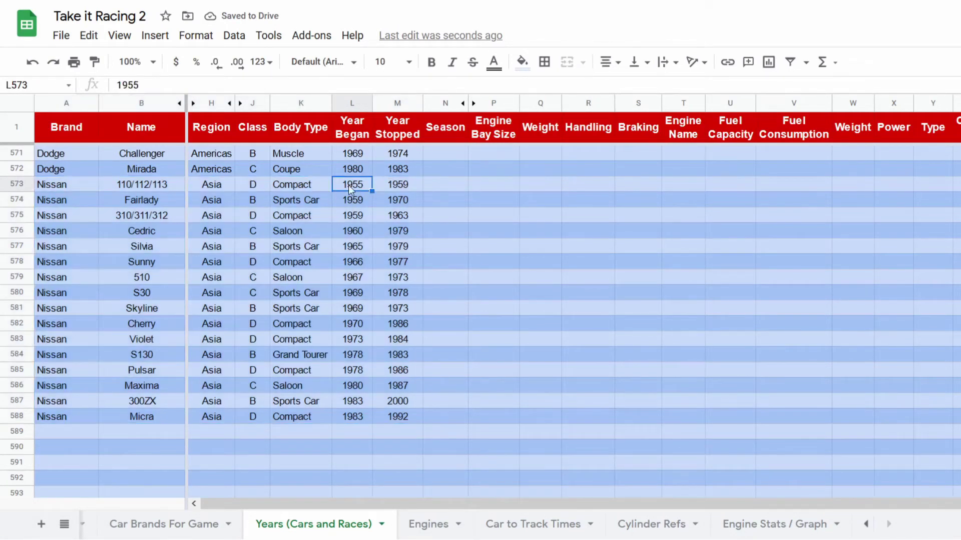
left_click_drag(350, 189, 347, 413)
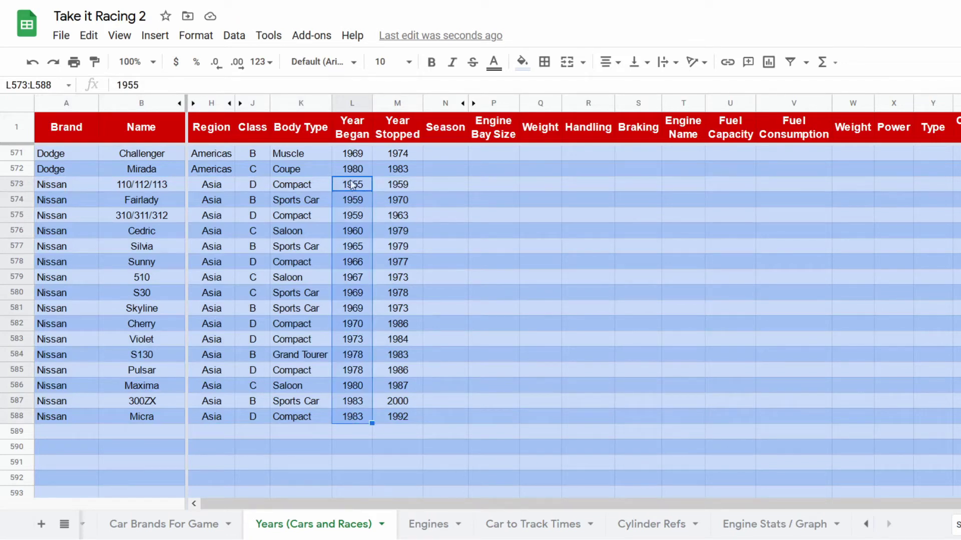
Step: Sort the Nissan rows A573:M588 by column J in A → Z order to group them by class
left_click_drag(44, 188, 65, 184)
right_click(65, 185)
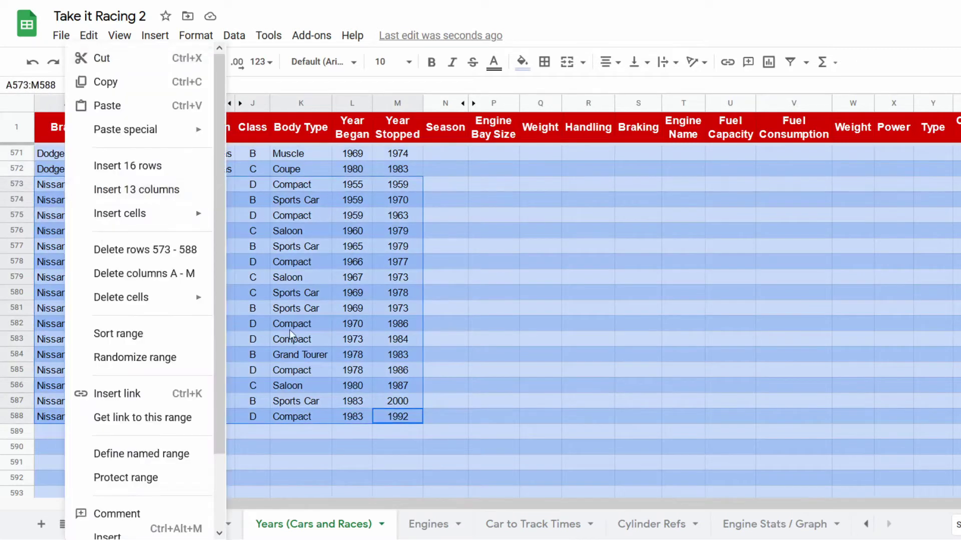
left_click(175, 345)
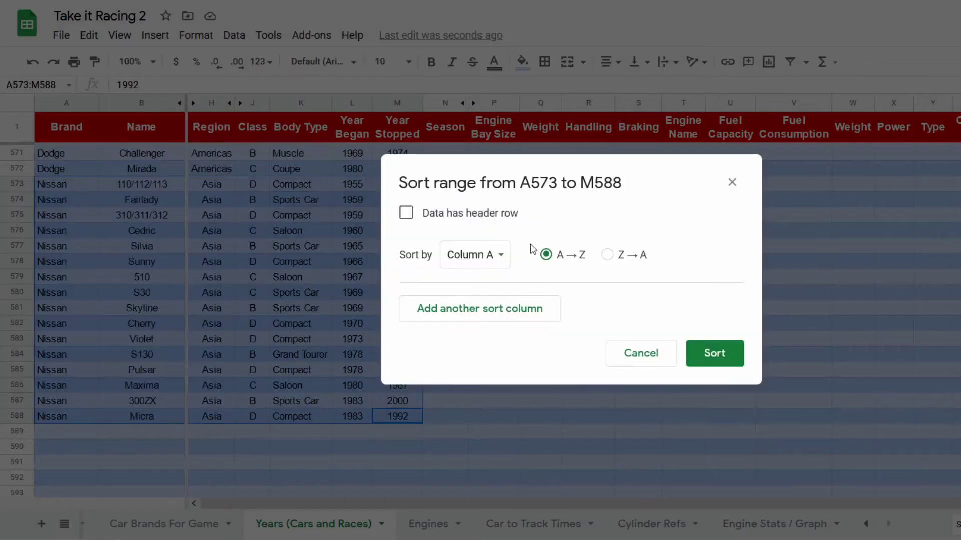
left_click(498, 255)
left_click(480, 467)
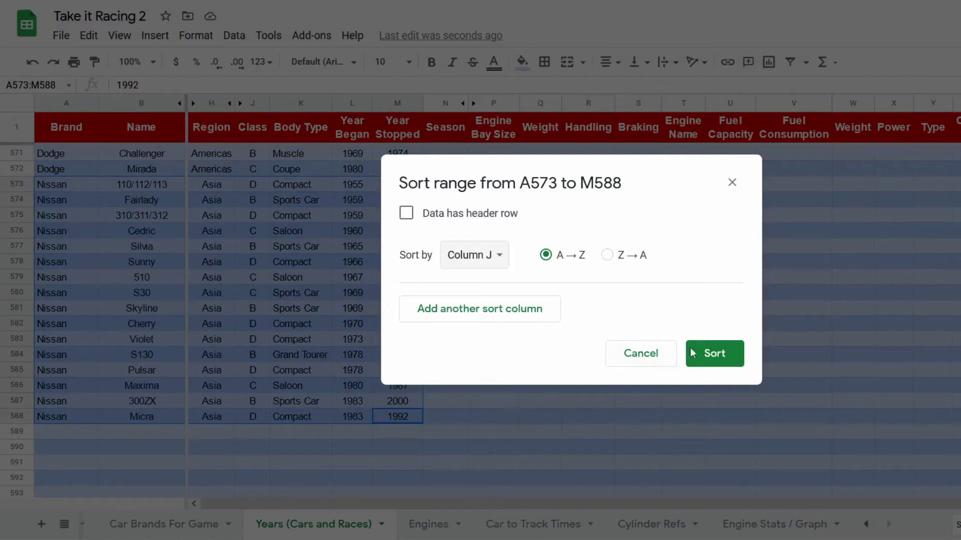
left_click(693, 353)
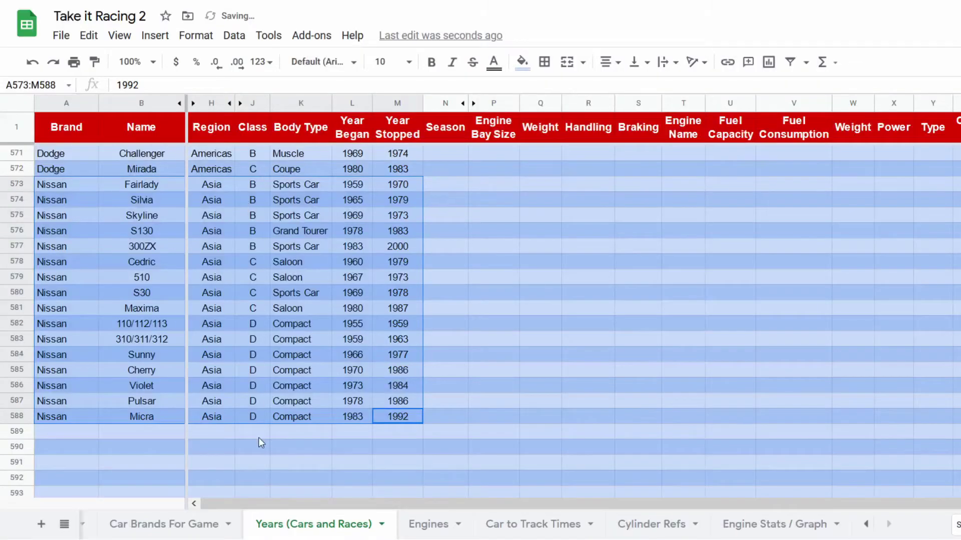
Step: Compare the body types of the class B and C Nissans, and set the S30's Class in J580 to B
left_click(253, 185)
left_click_drag(293, 184, 307, 219)
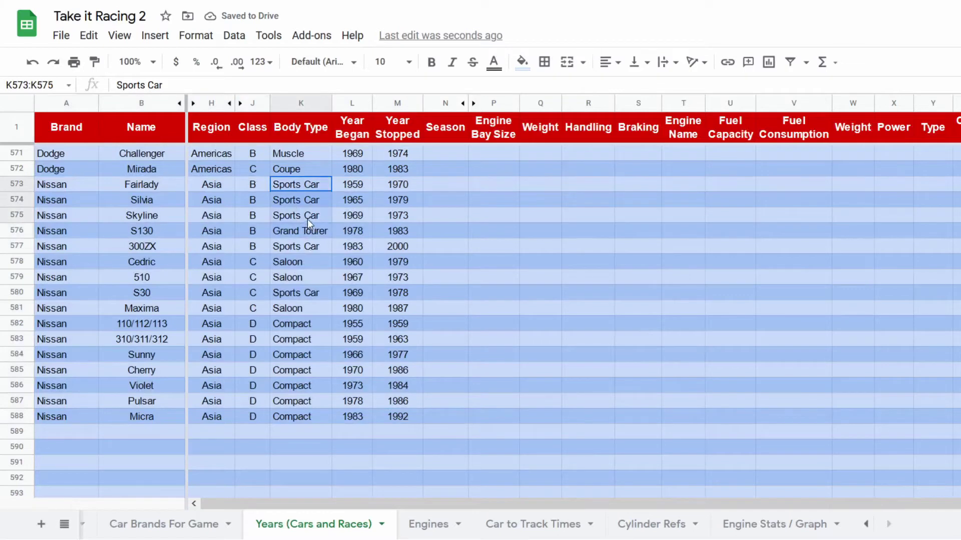
left_click(285, 234)
left_click(307, 245)
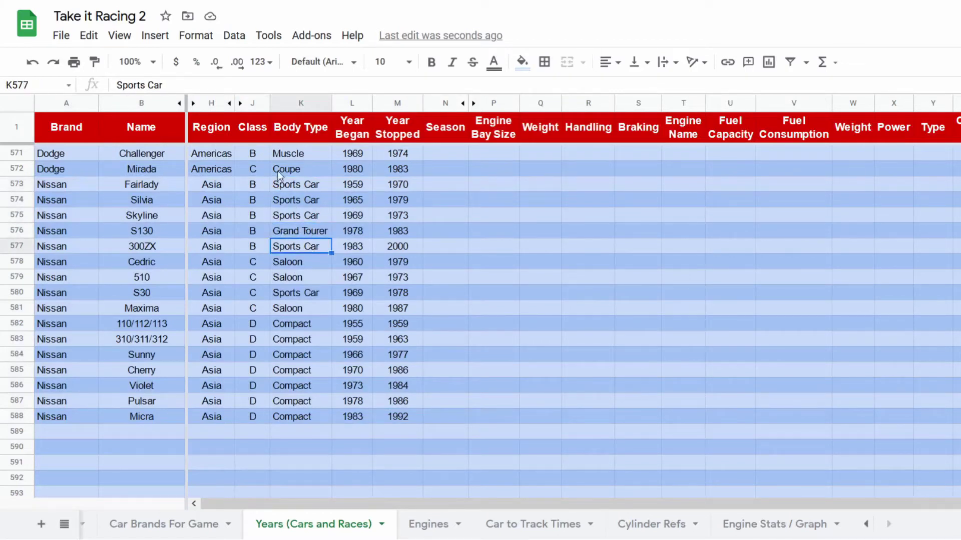
left_click_drag(279, 184, 279, 246)
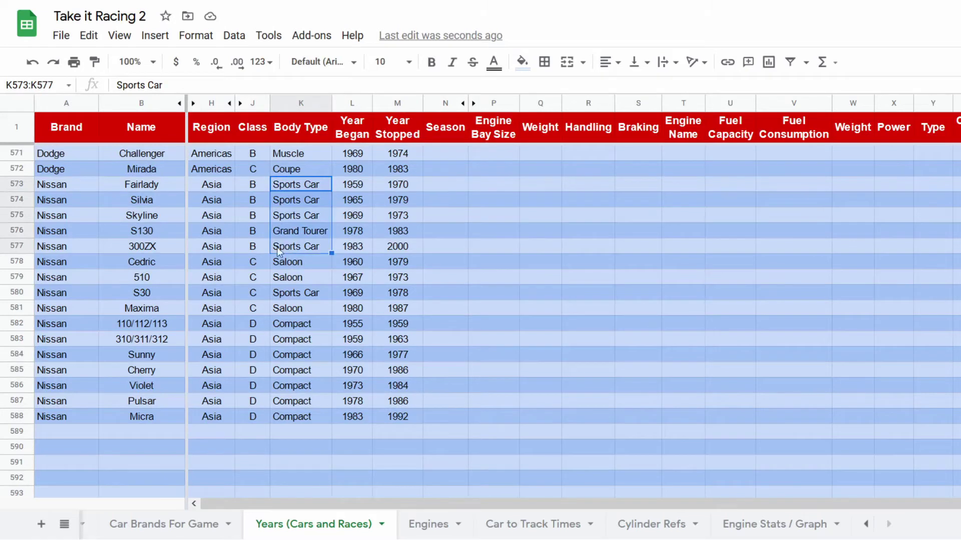
left_click(284, 292)
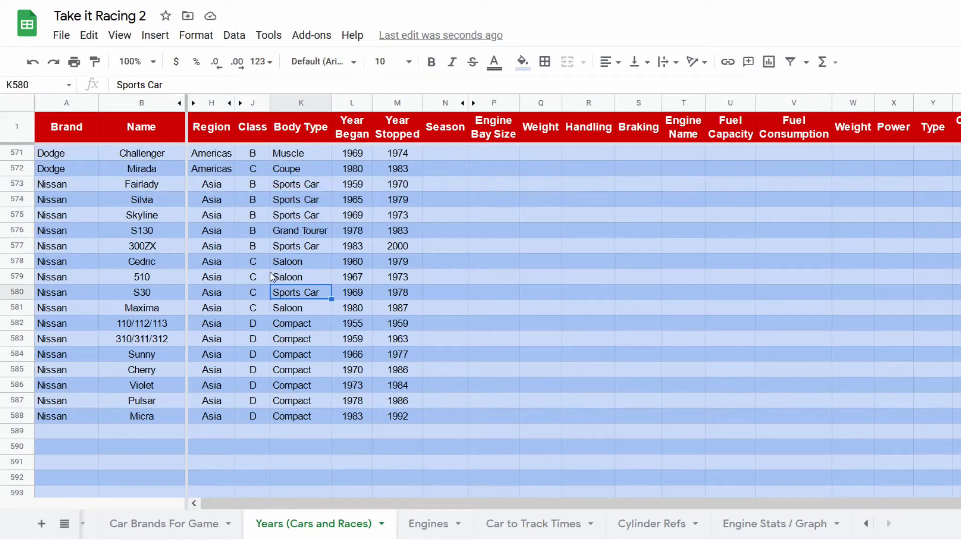
key("Left")
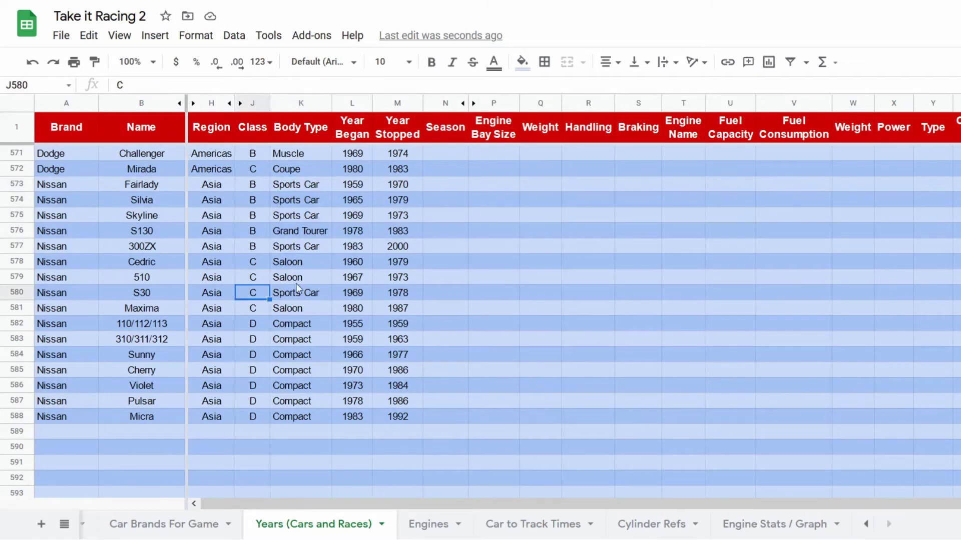
key("Right")
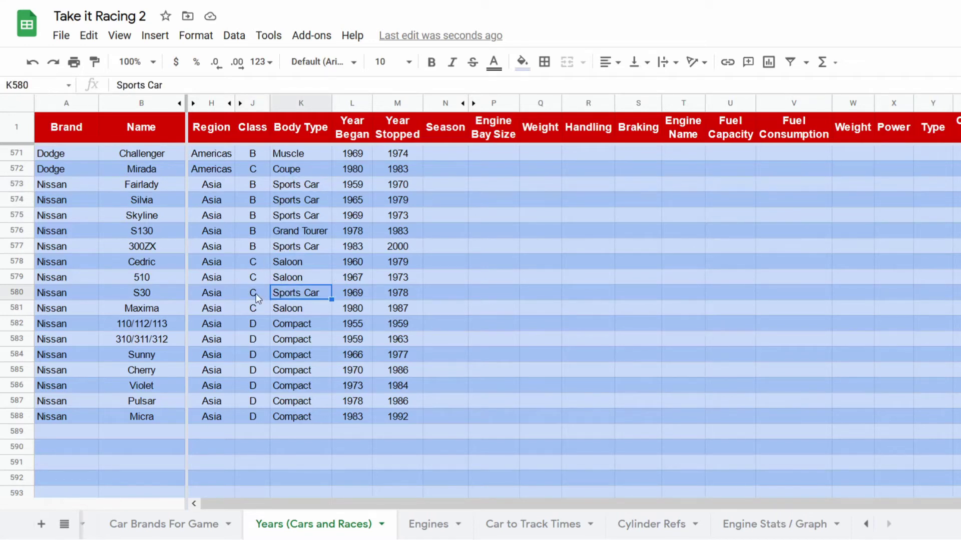
left_click(257, 299)
type("B")
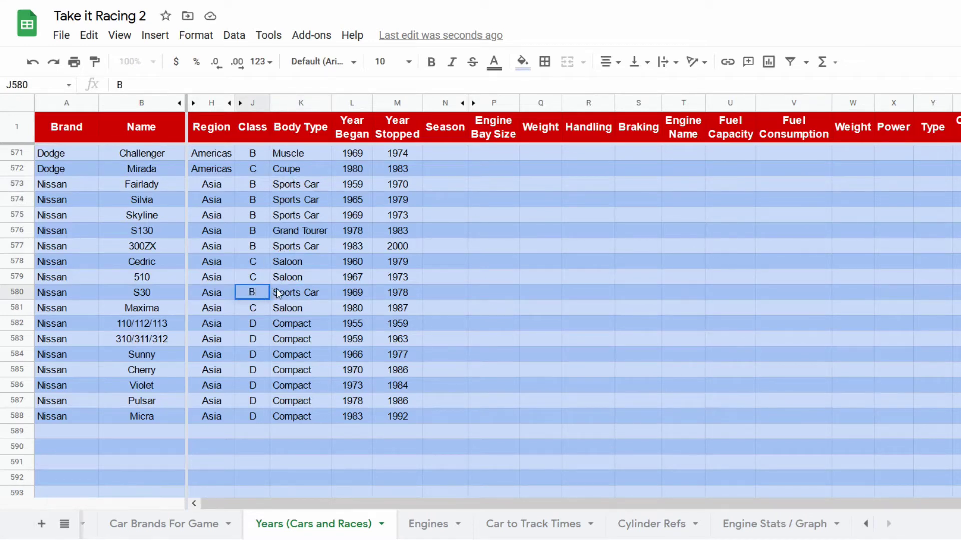
key("Tab")
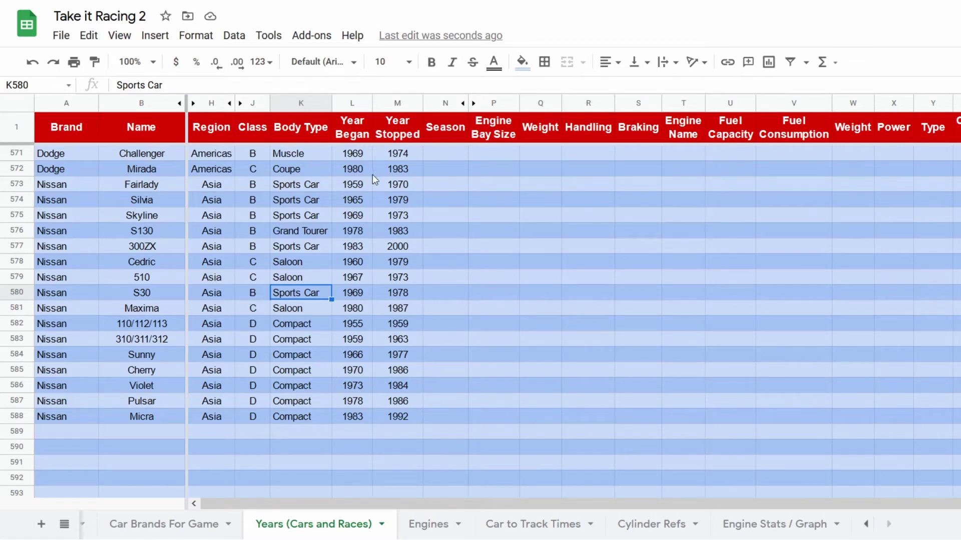
Step: Sort the range A573:M588 by column J, A → Z, again after the class correction, and check the class B rows
left_click_drag(70, 186, 401, 409)
right_click(401, 409)
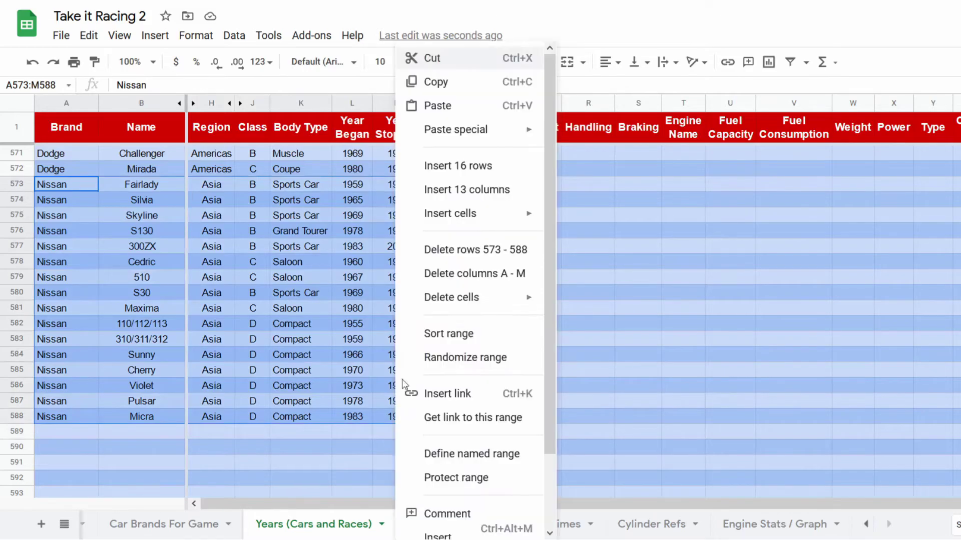
left_click(480, 337)
left_click(476, 255)
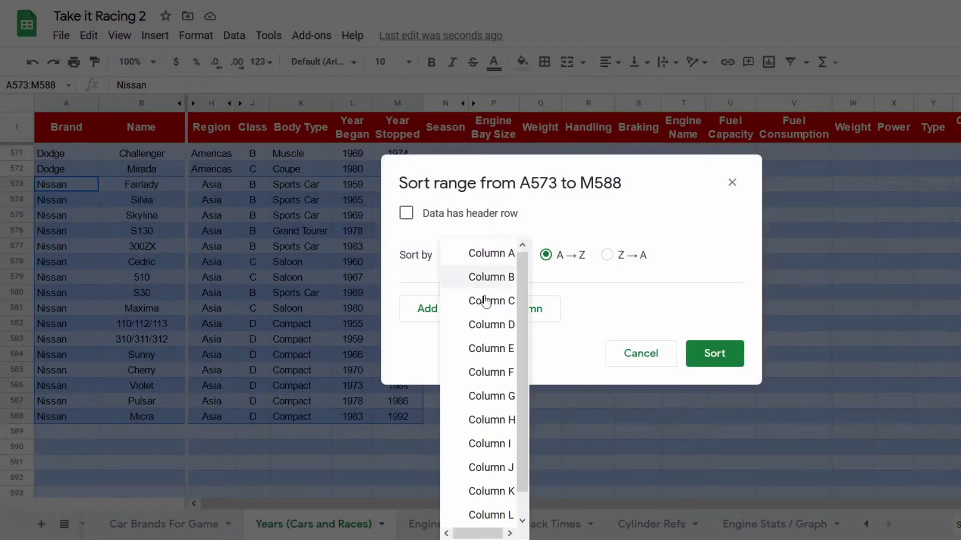
left_click(482, 465)
left_click(724, 348)
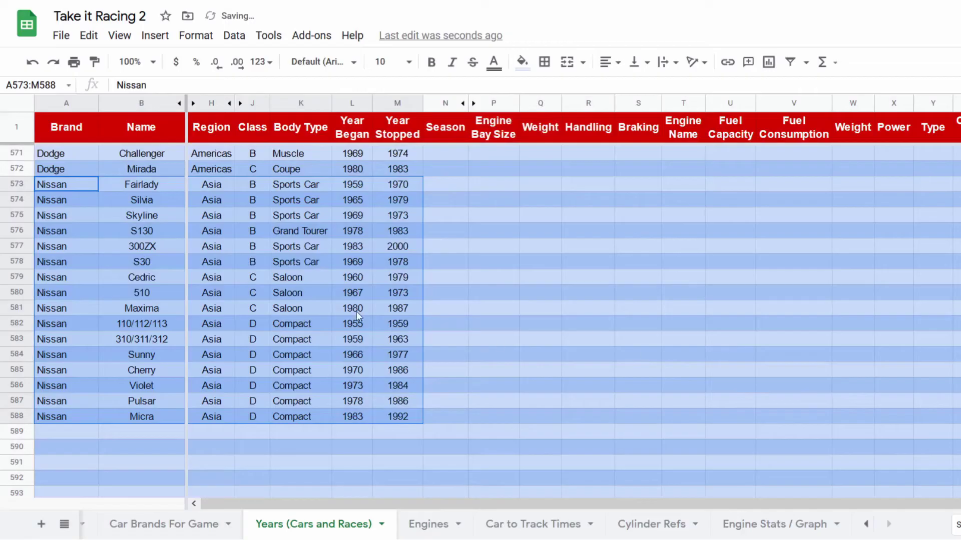
left_click(286, 234)
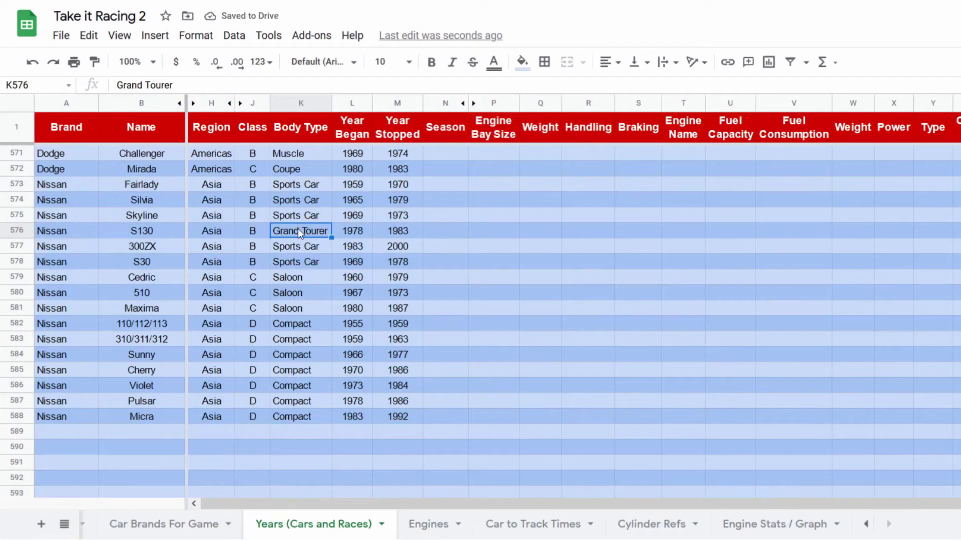
left_click(82, 170)
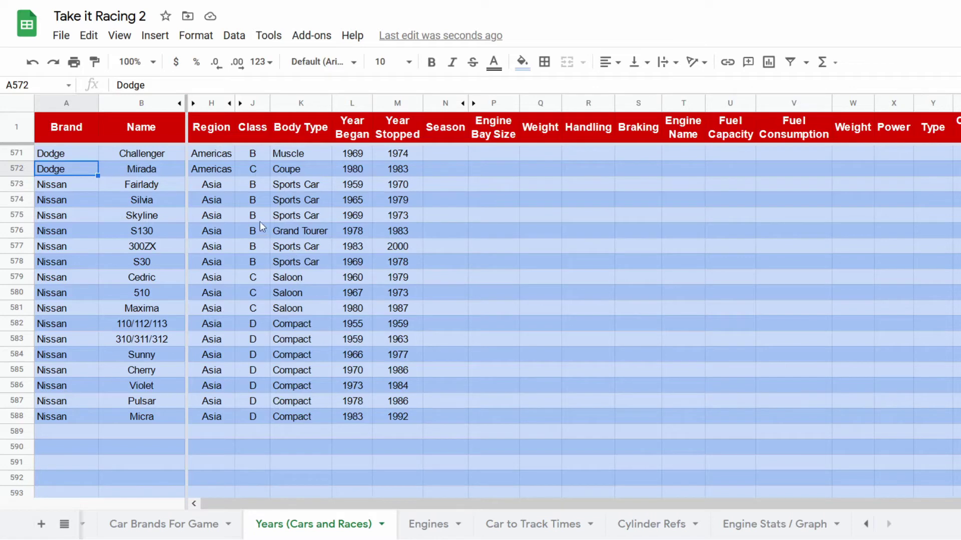
left_click_drag(263, 185, 257, 266)
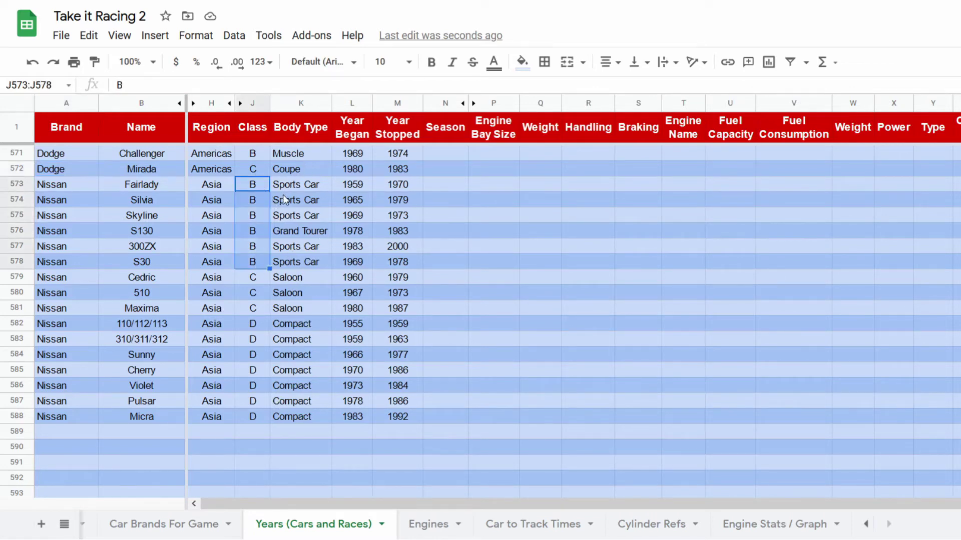
Step: Enter =COUNTIF(K573:K588, "Sports Car") in cell R574 to count the Nissan sports cars, and check it against the Body Type column
left_click(567, 203)
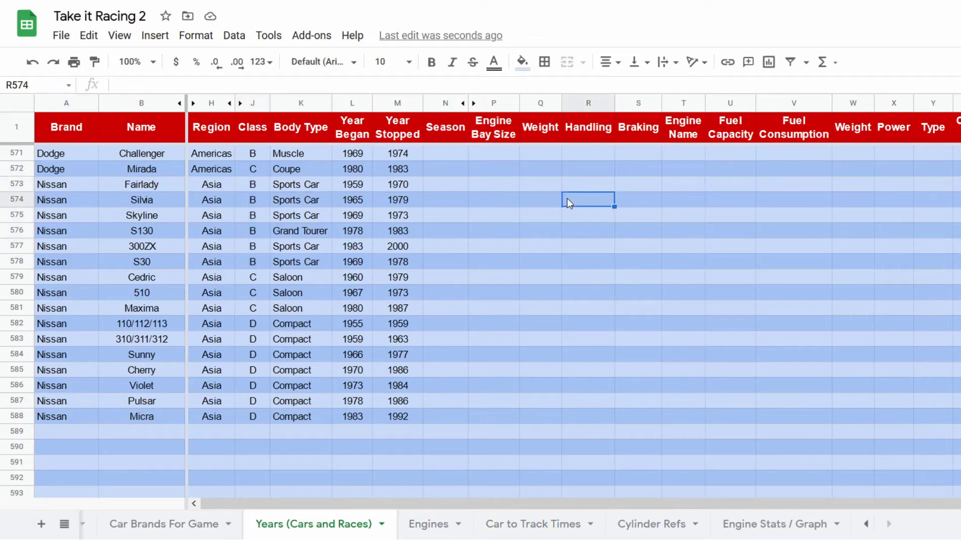
type("=Cou")
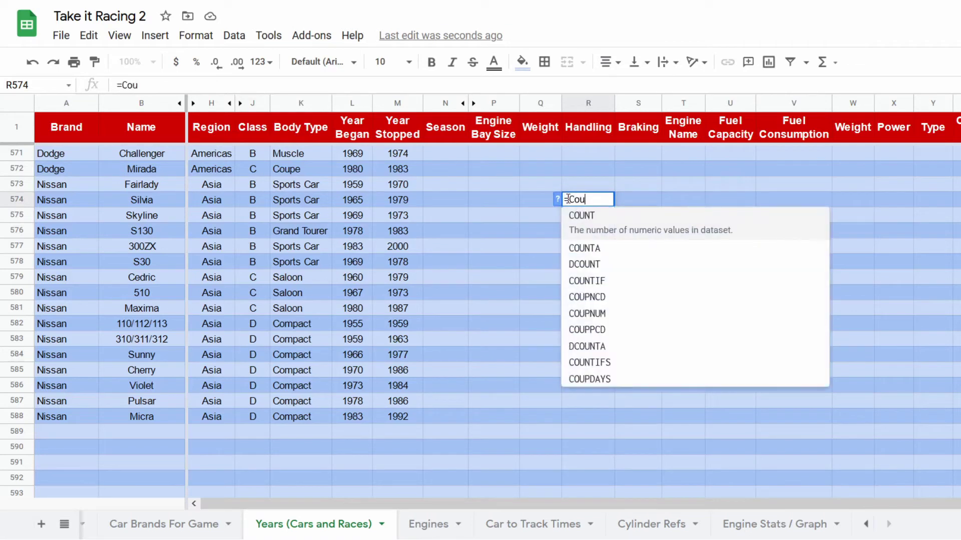
key("Down")
key("Down")
key("Down")
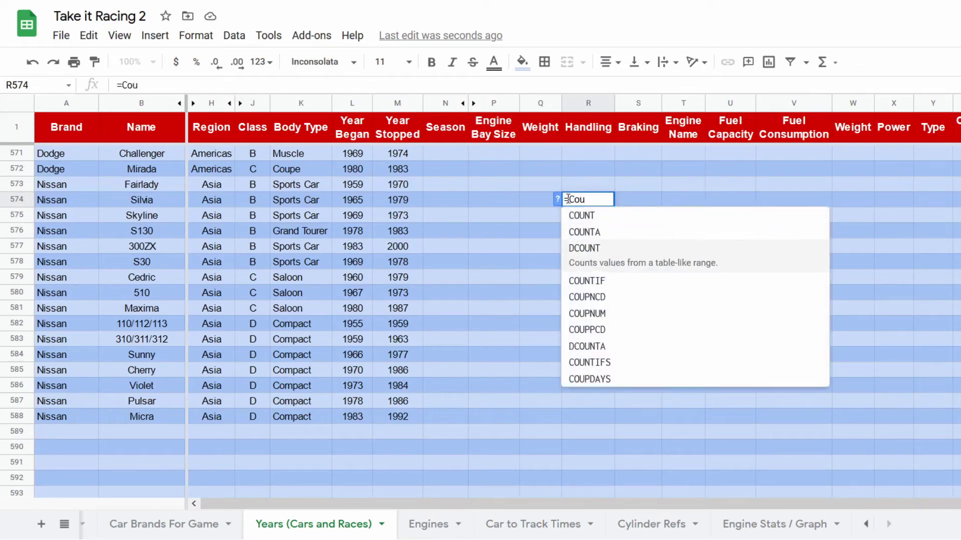
key("Tab")
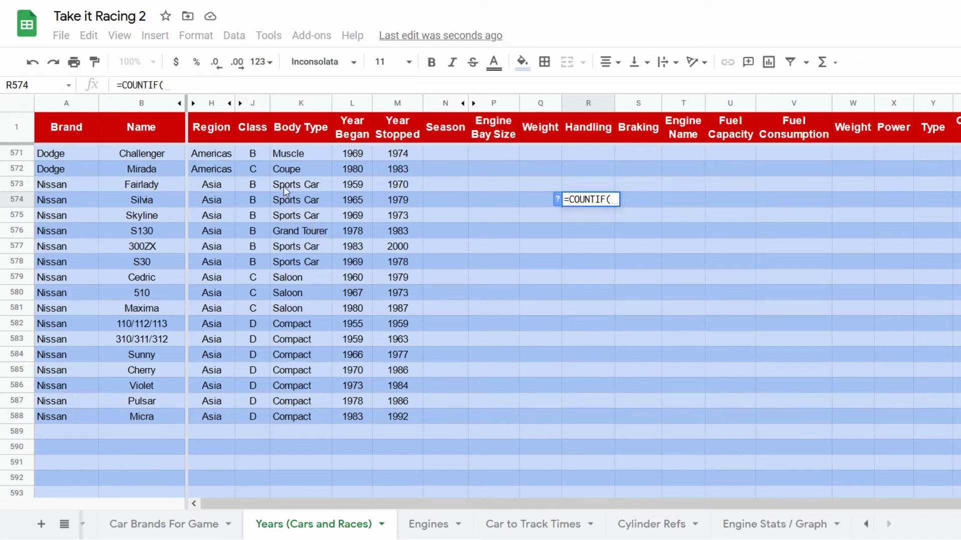
left_click_drag(284, 190, 302, 418)
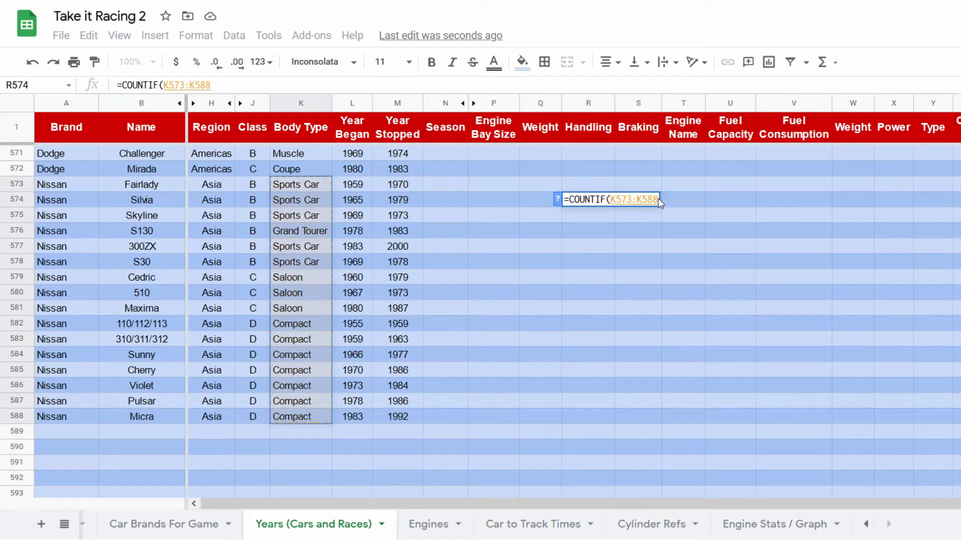
type(", ")
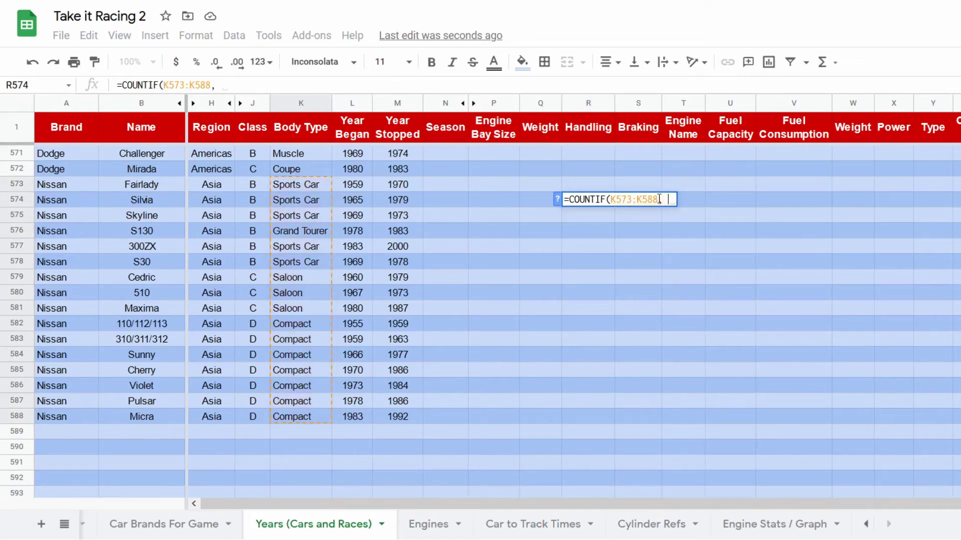
type("S")
key("BackSpace")
type("\"Spo")
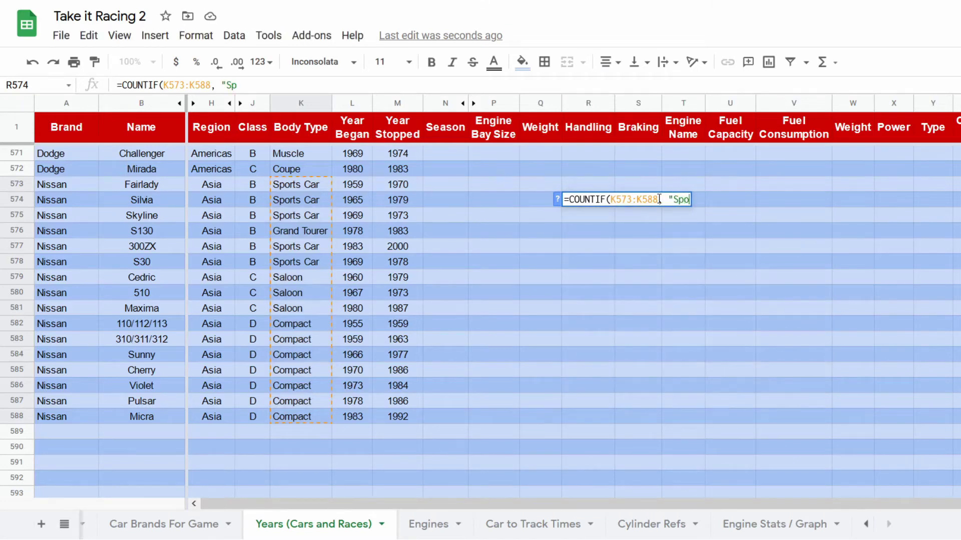
type("rts C")
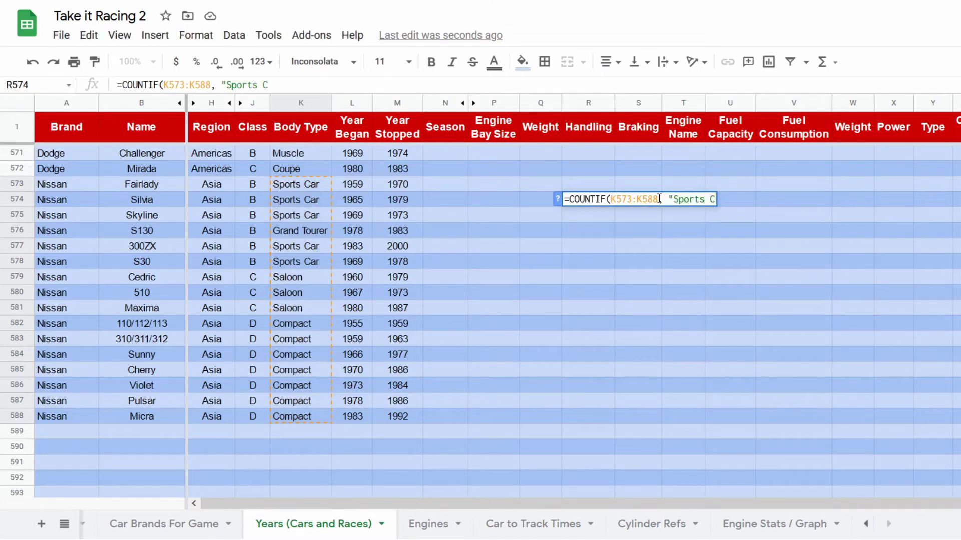
type("ar\")")
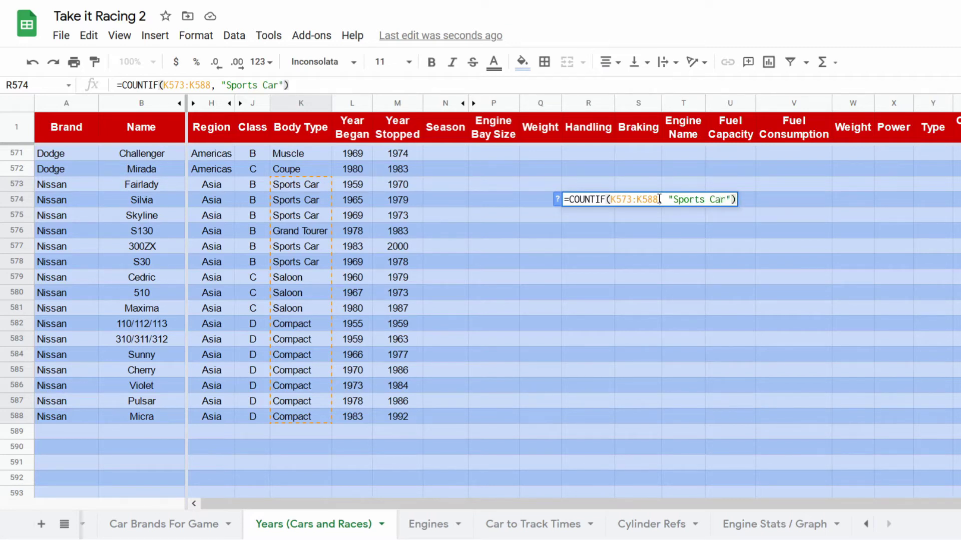
key("Return")
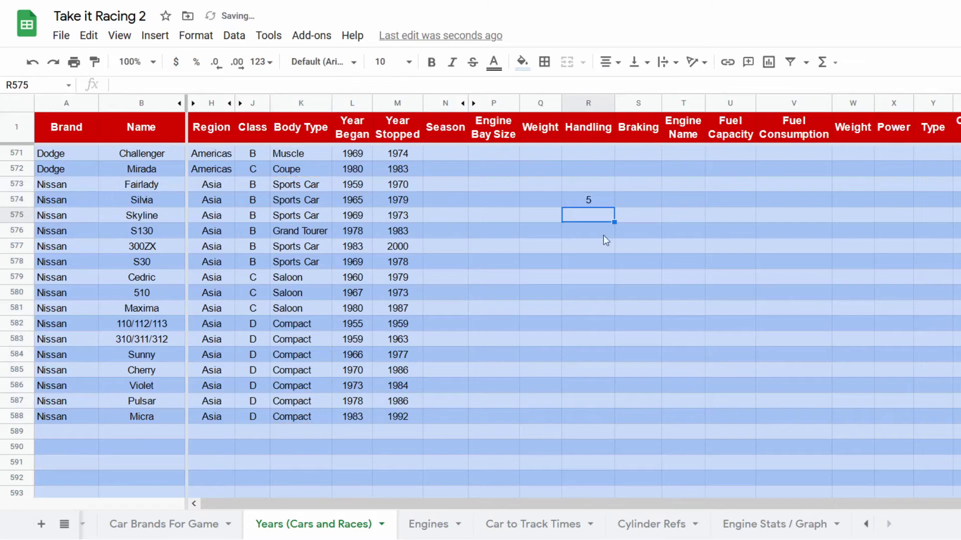
left_click_drag(328, 184, 328, 261)
left_click(593, 199)
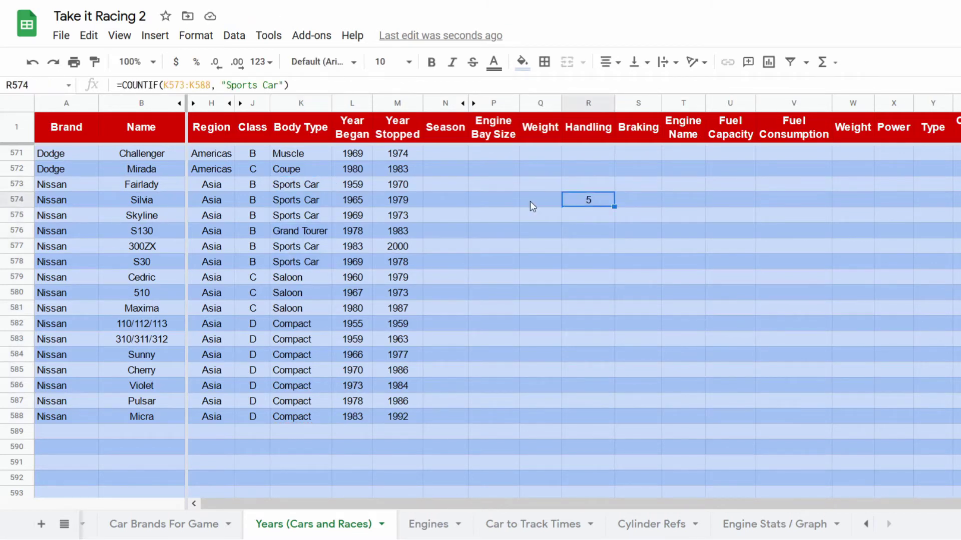
Step: Label the sports car count by entering "Sports Cars:" in cell Q574
left_click(530, 201)
type("Sports")
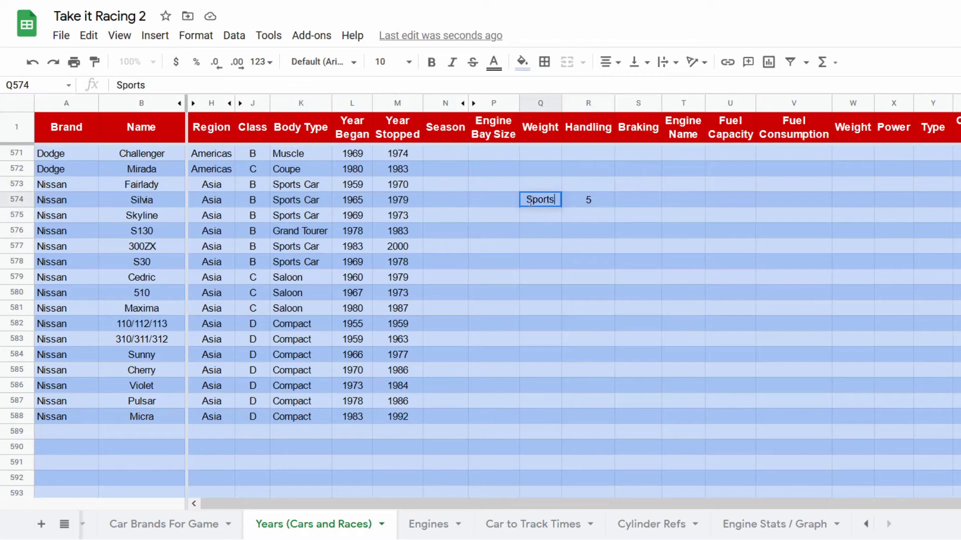
type(" cARS:")
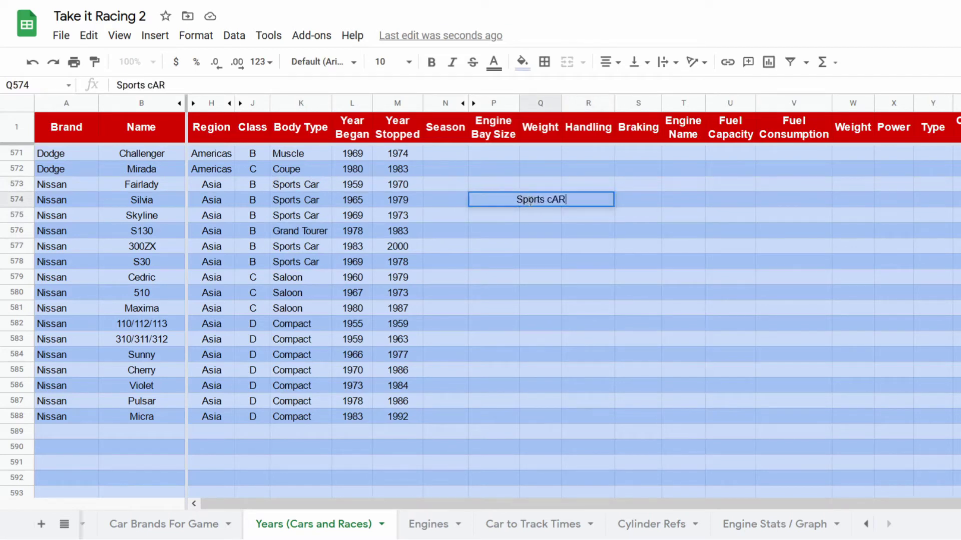
key("BackSpace")
key("BackSpace")
key("BackSpace")
key("BackSpace")
key("BackSpace")
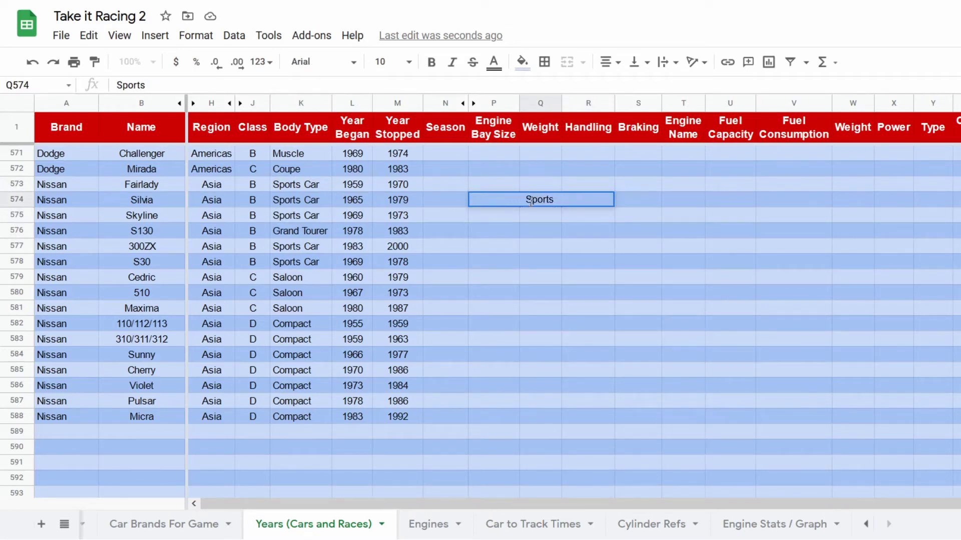
type("Cars:")
key("Return")
Step: Align the "Sports Cars:" label in Q574 to the right of its cell
left_click(530, 201)
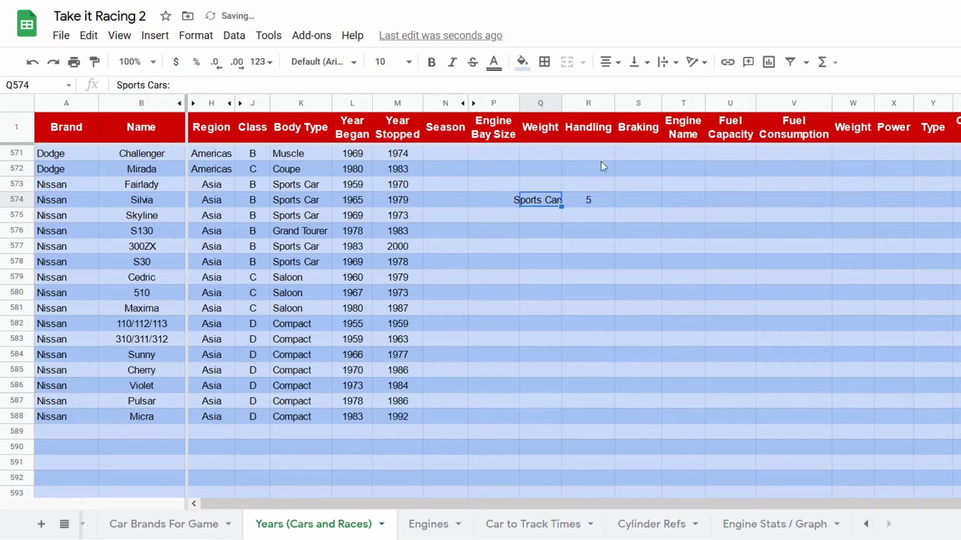
left_click(658, 67)
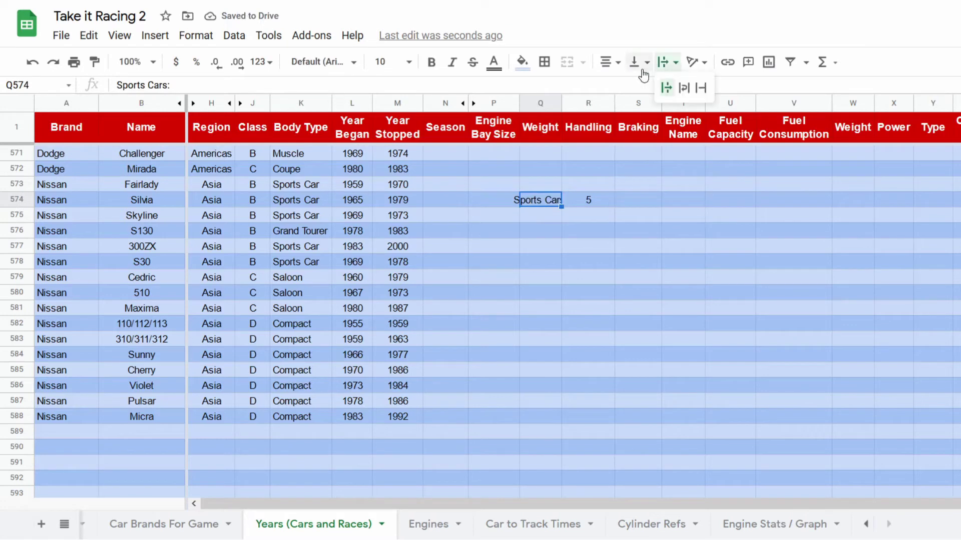
left_click(611, 63)
left_click(645, 89)
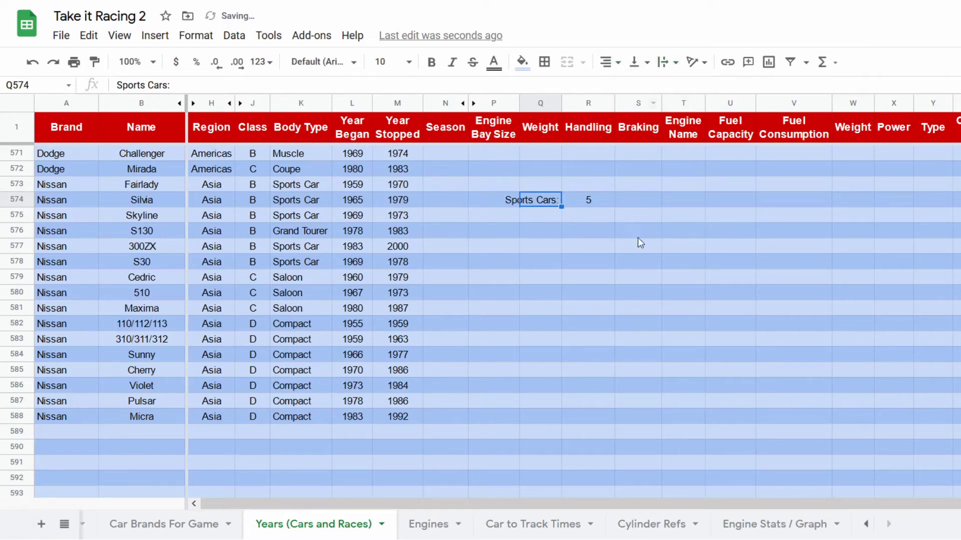
left_click(625, 235)
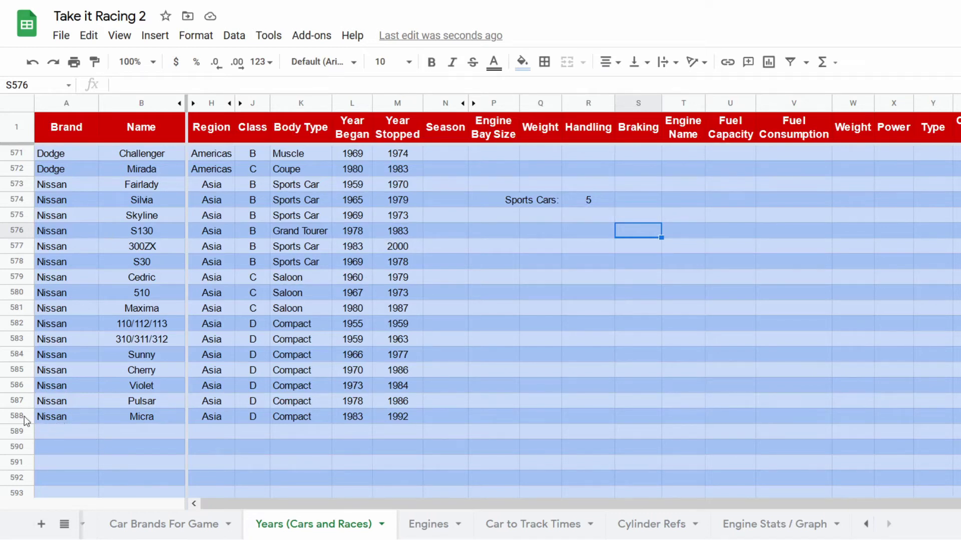
left_click_drag(55, 423, 395, 419)
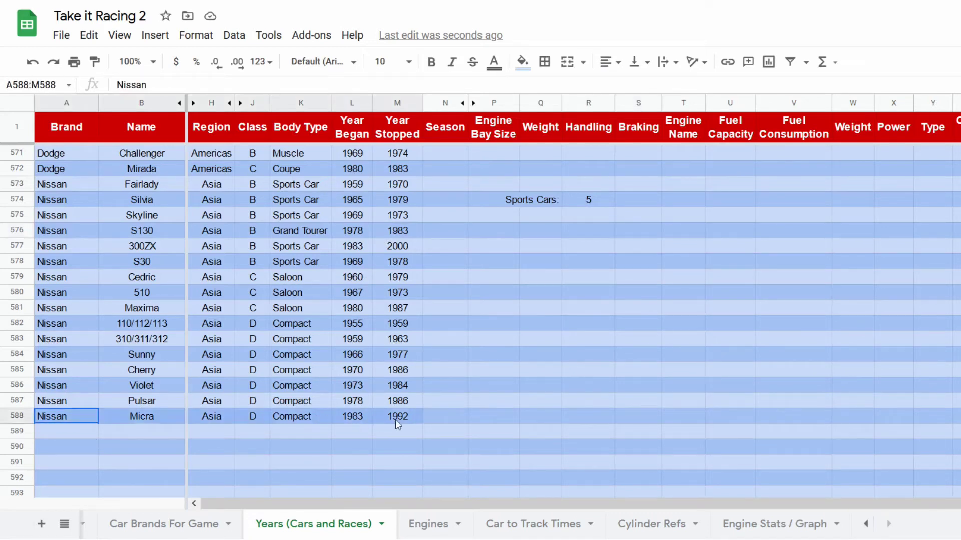
left_click(395, 420)
left_click(361, 433)
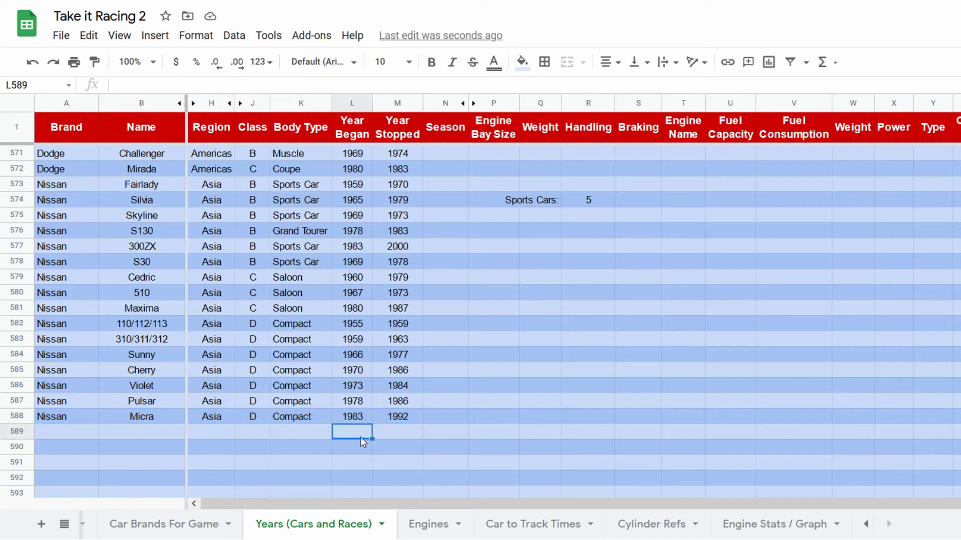
Step: Clear the sports car count in R574 and its "Sports Cars:" label in Q574
left_click(589, 201)
key("Delete")
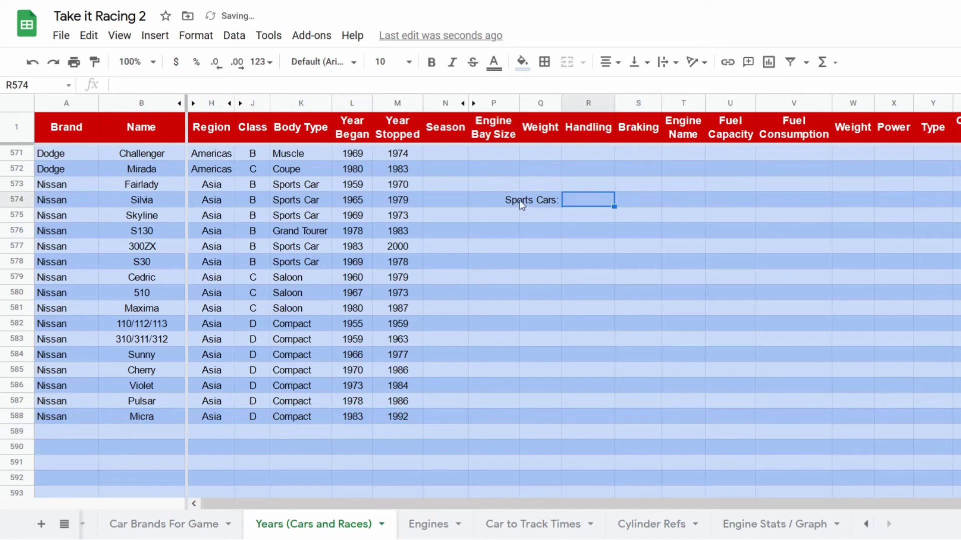
left_click(516, 203)
left_click(552, 200)
key("Delete")
left_click(622, 206)
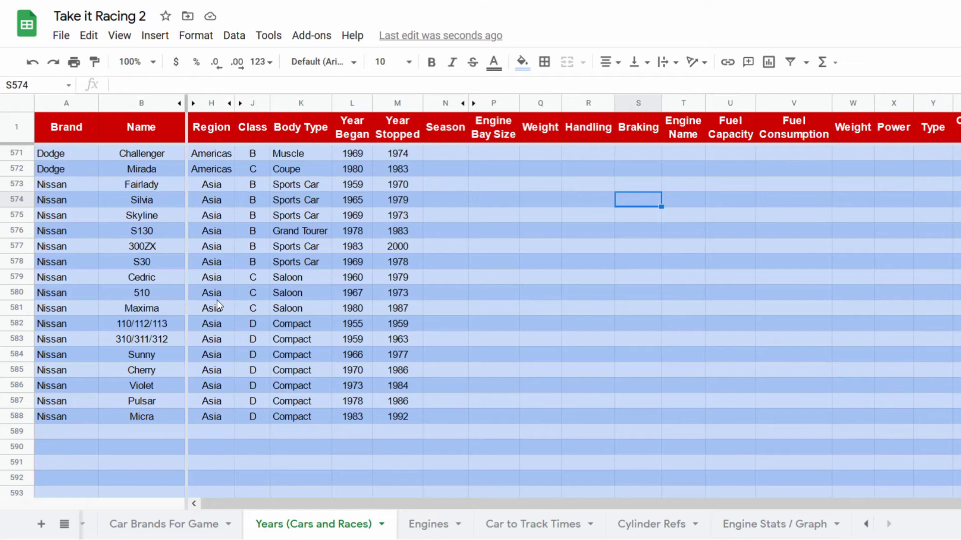
scroll(219, 299, "up", 5)
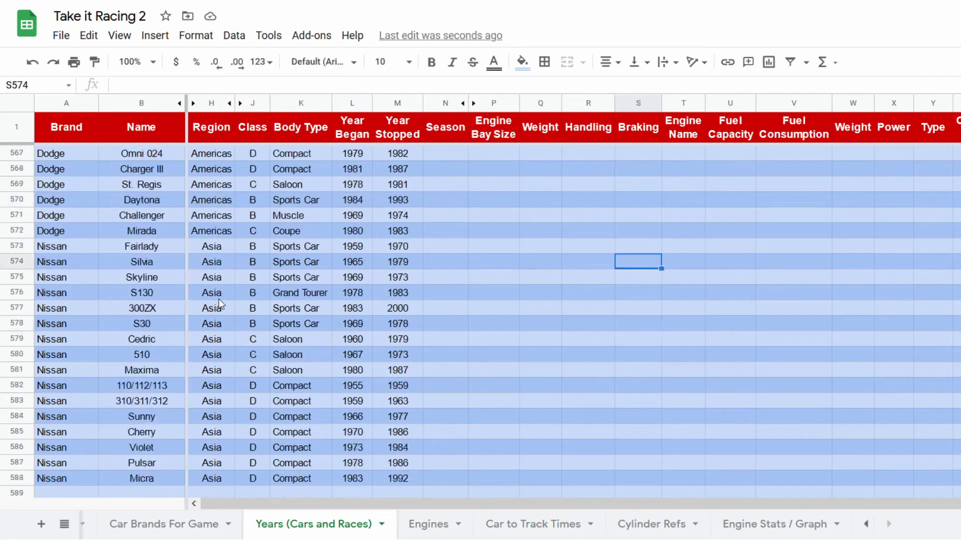
scroll(218, 298, "down", 9)
scroll(222, 298, "up", 4)
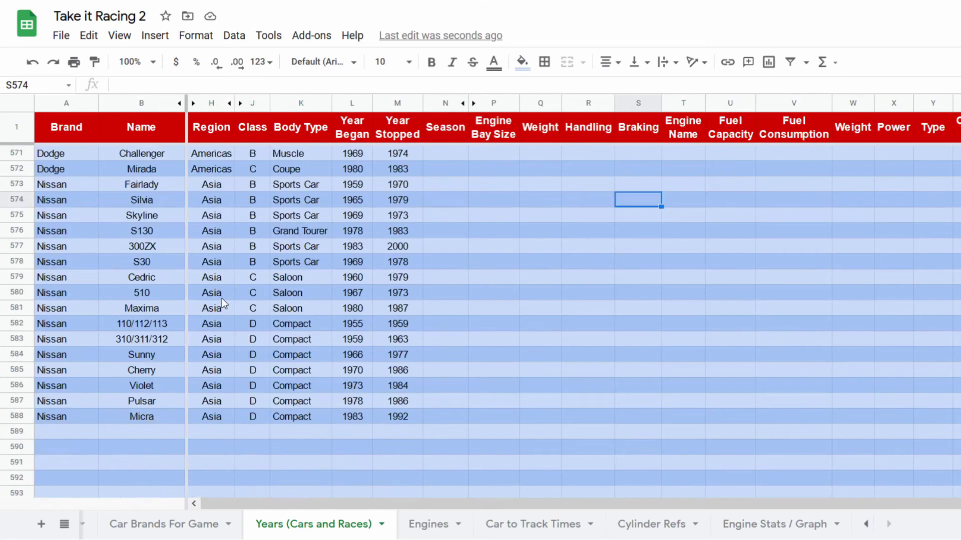
Step: On the Engines sheet, start an engine in row 68 with type Straight, size Medium and cylinder count 8
left_click(423, 524)
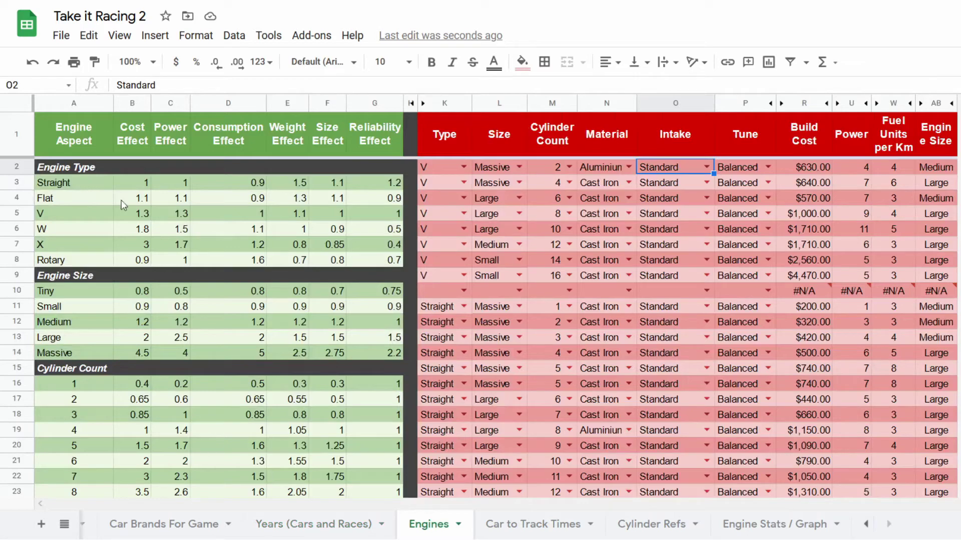
scroll(122, 200, "down", 7)
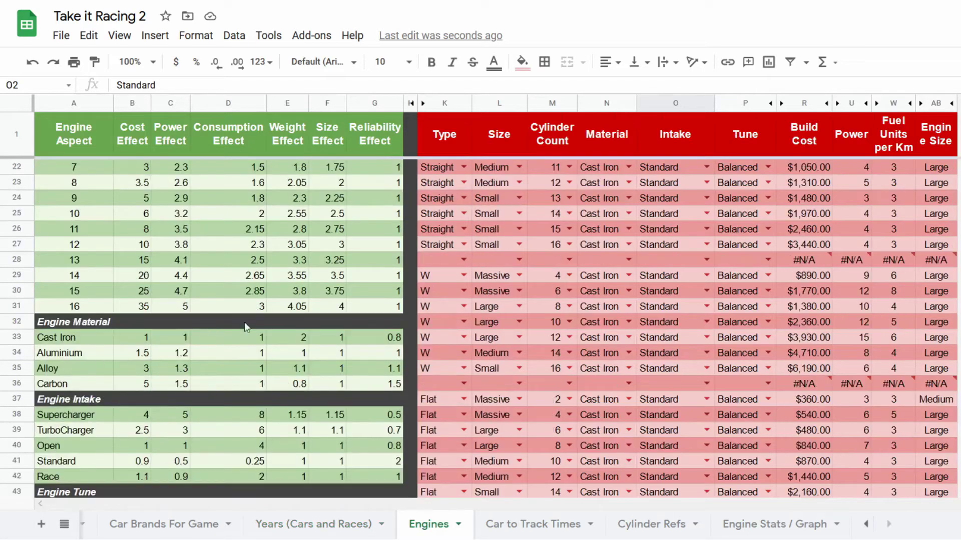
scroll(244, 322, "down", 1)
scroll(212, 295, "down", 9)
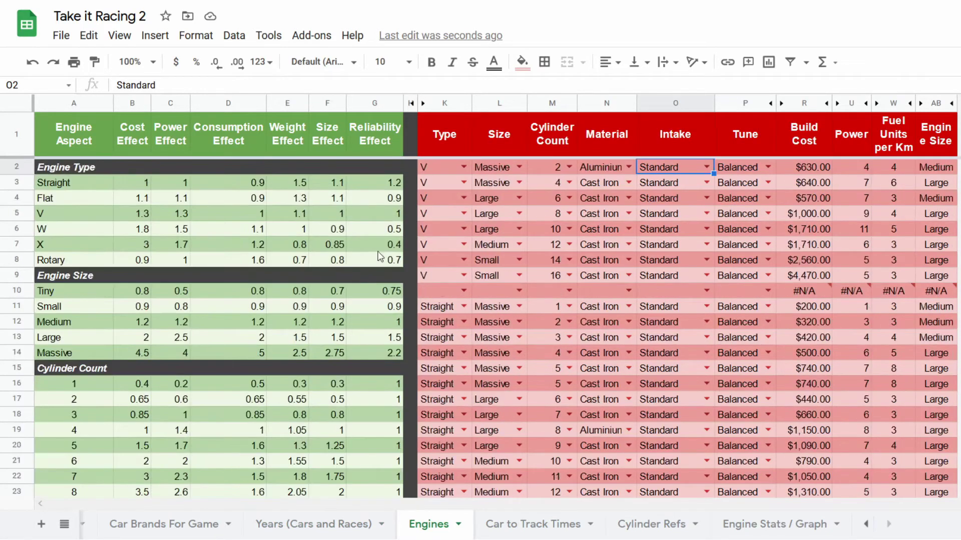
scroll(545, 238, "down", 3)
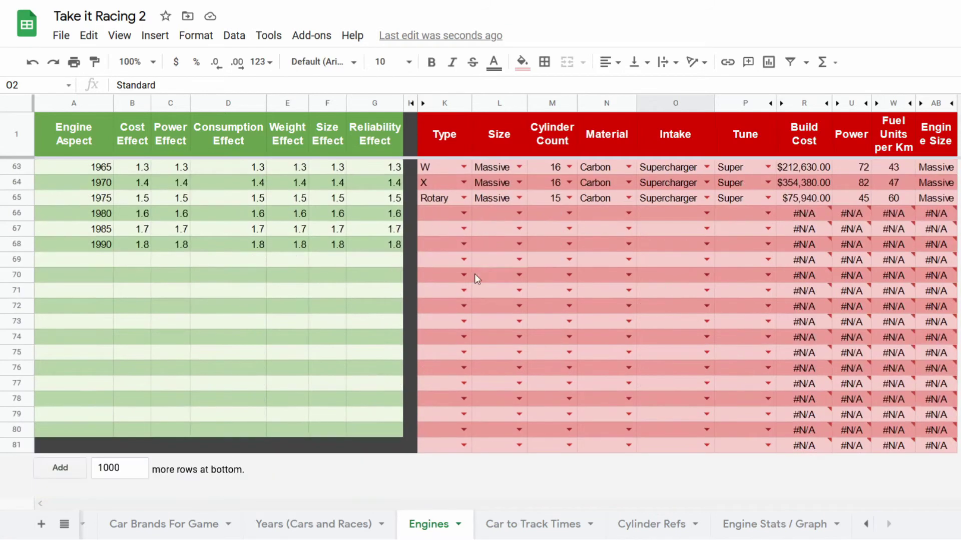
left_click(519, 245)
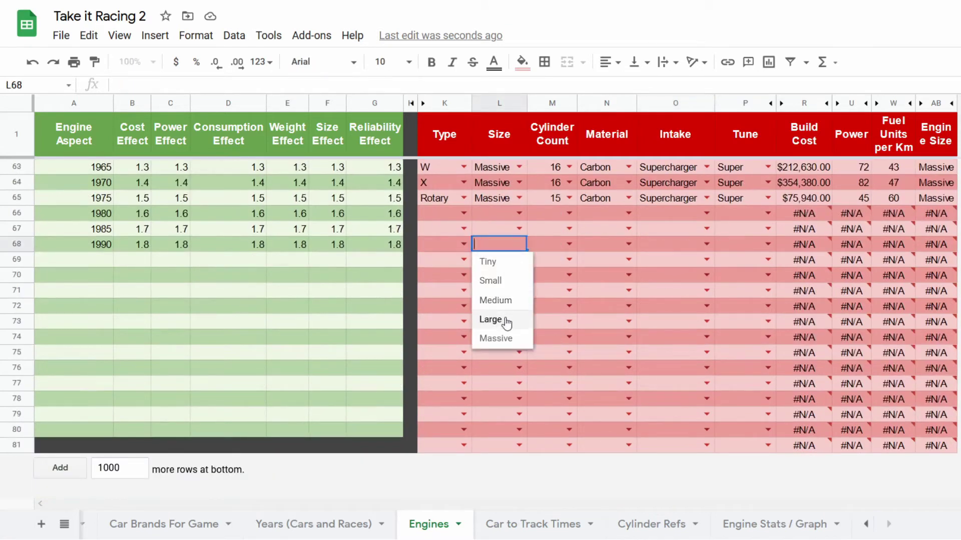
left_click(510, 301)
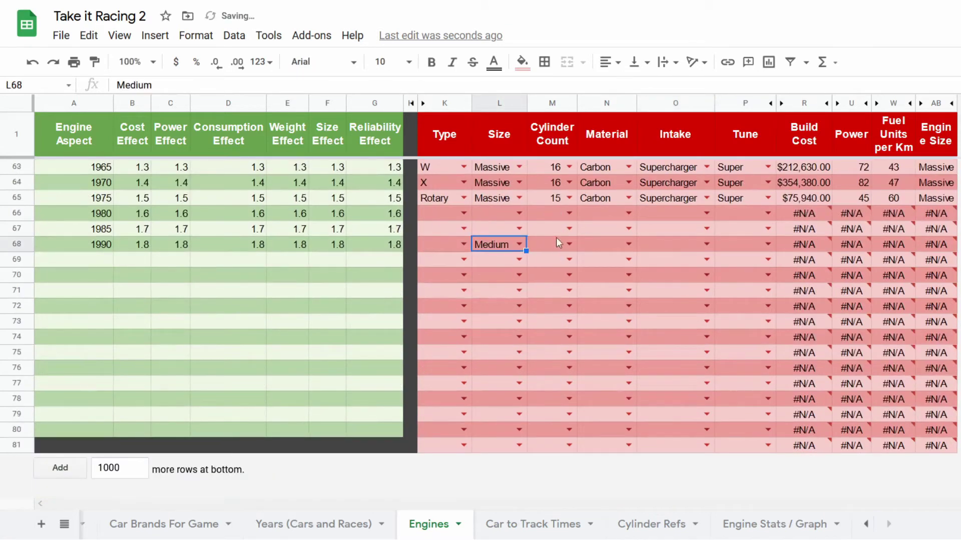
left_click(457, 247)
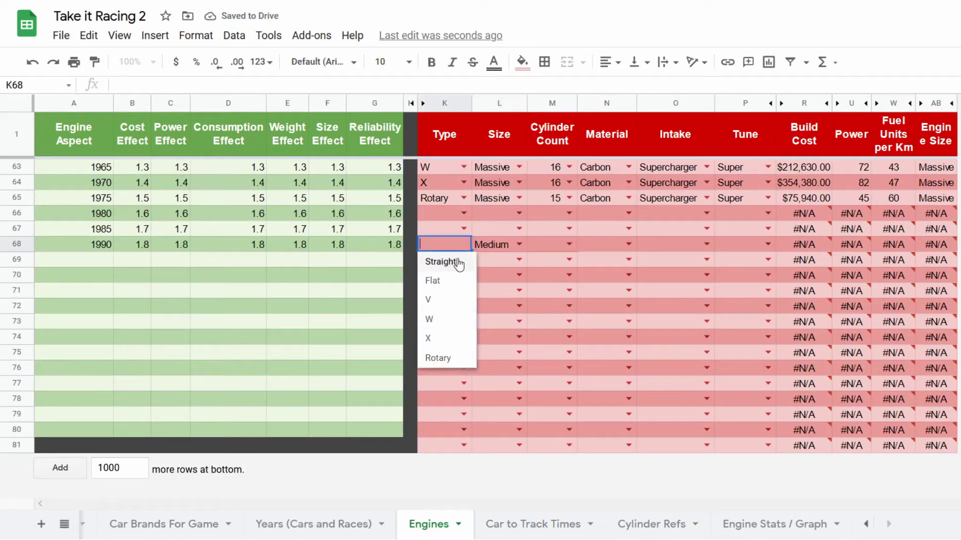
left_click(453, 261)
left_click(556, 246)
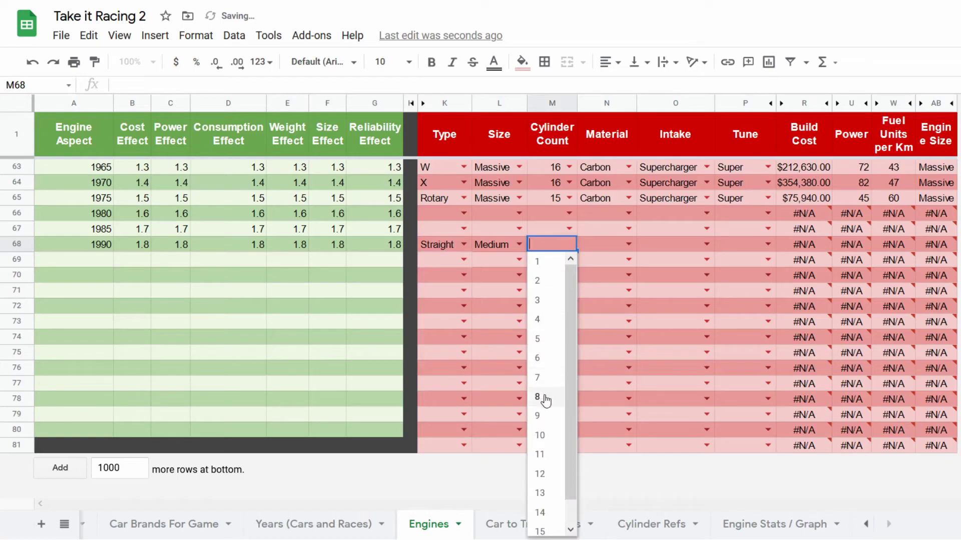
left_click(541, 397)
Step: Complete the engine in row 68 with material Cast Iron, intake Supercharger and tune Efficient
left_click(629, 244)
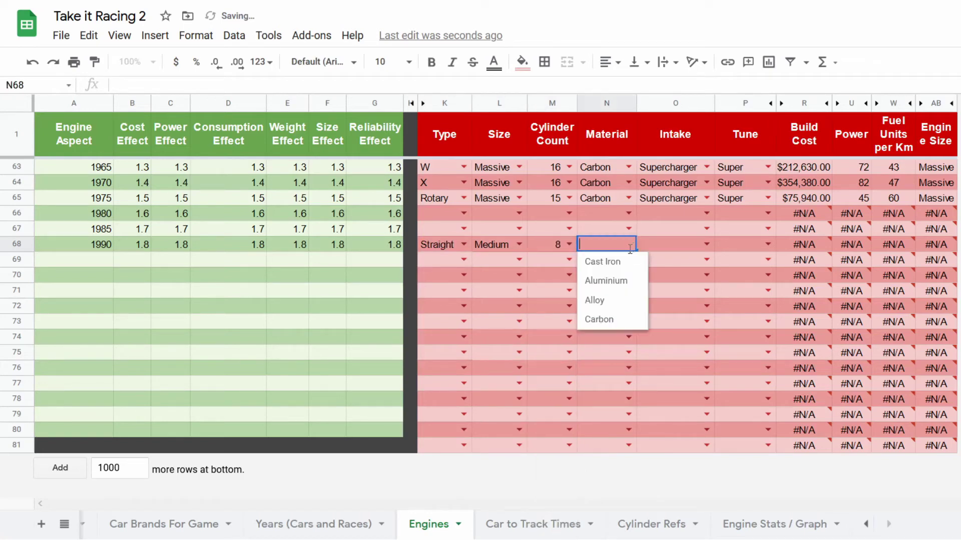
left_click(616, 263)
left_click(705, 245)
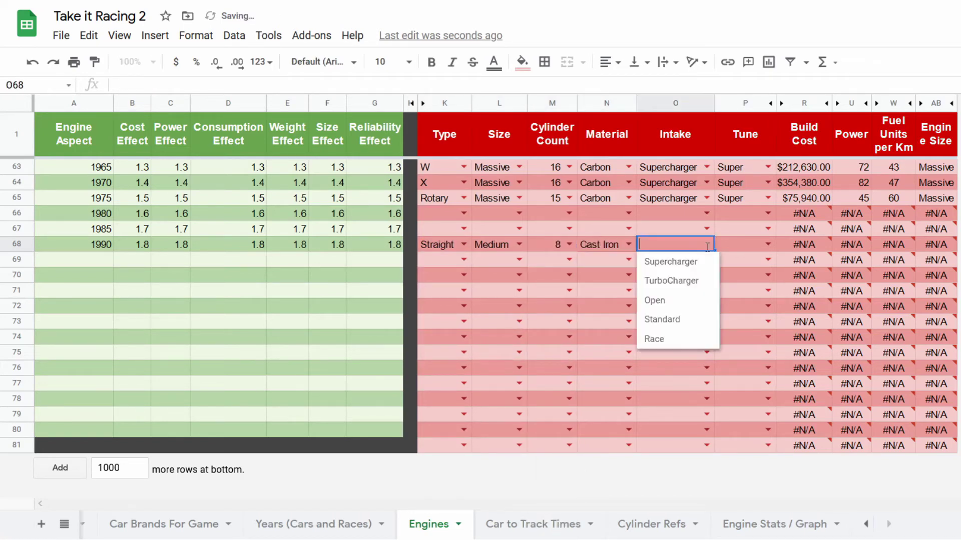
left_click(673, 270)
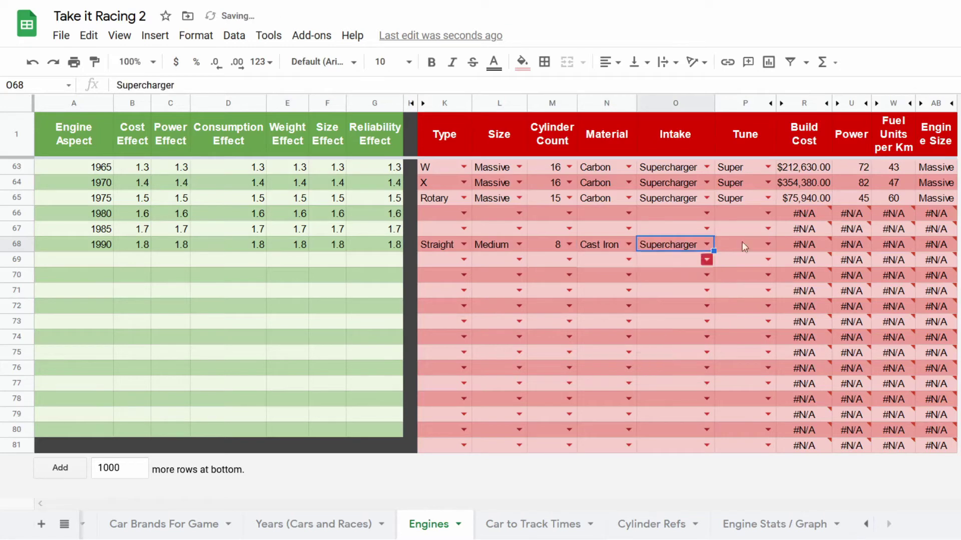
left_click(767, 243)
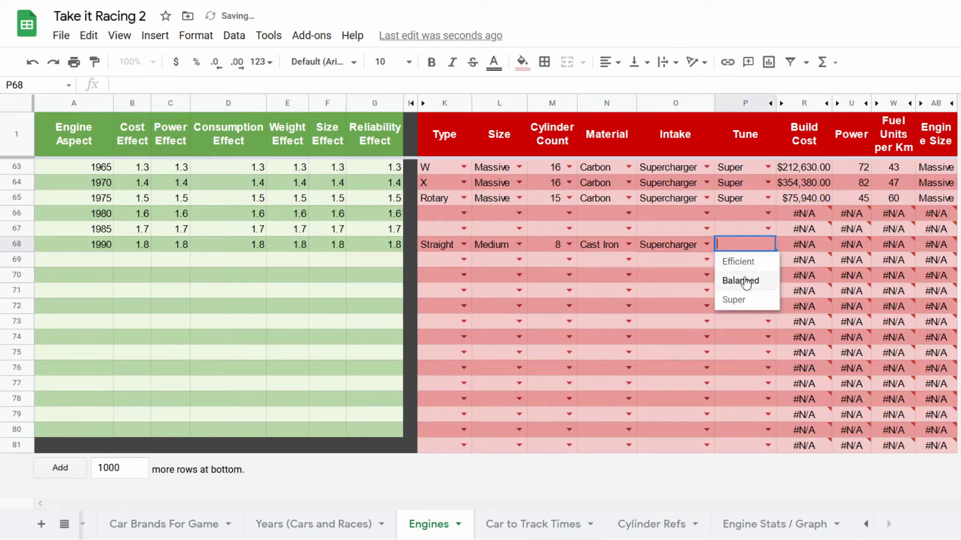
left_click(743, 262)
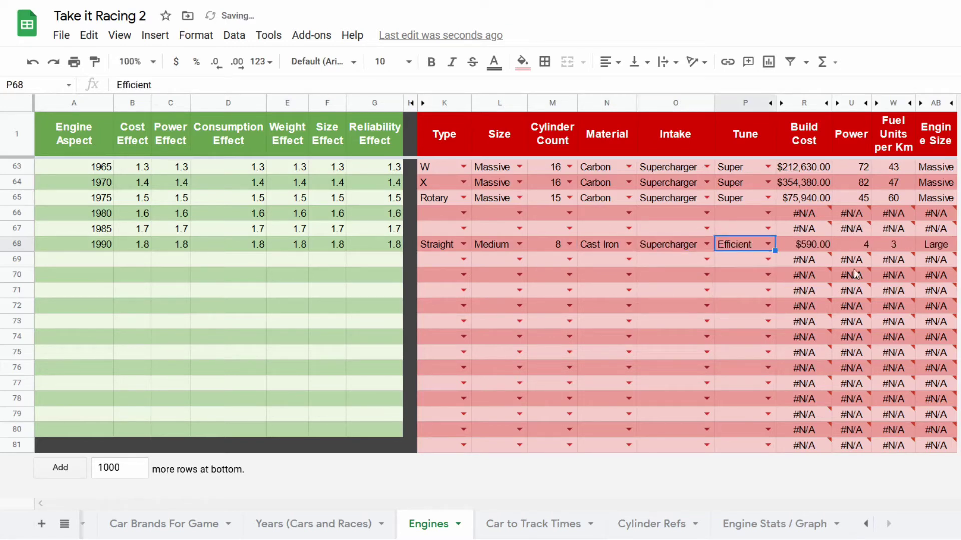
Step: Inspect the formulas behind row 68's engine size, fuel units per km, power and build cost
left_click(929, 244)
left_click(886, 247)
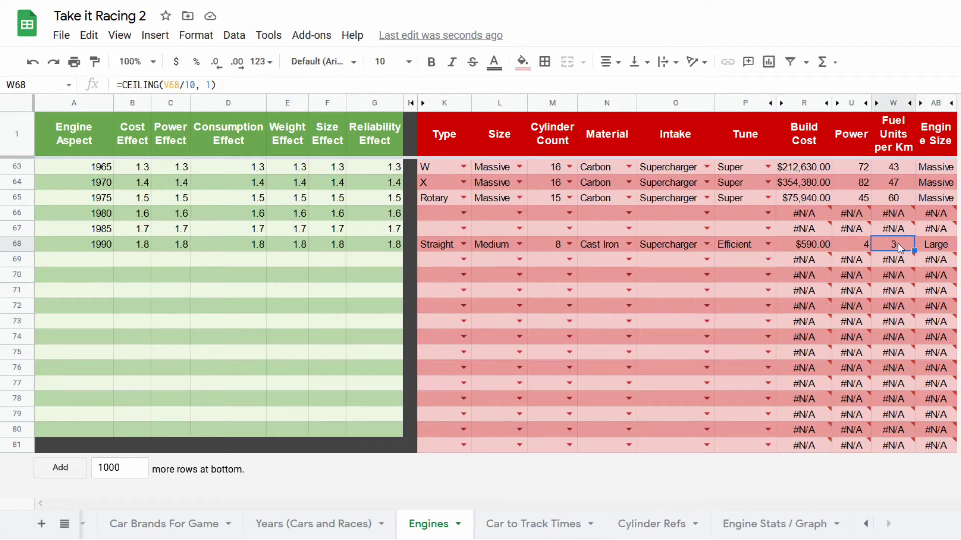
key("Left")
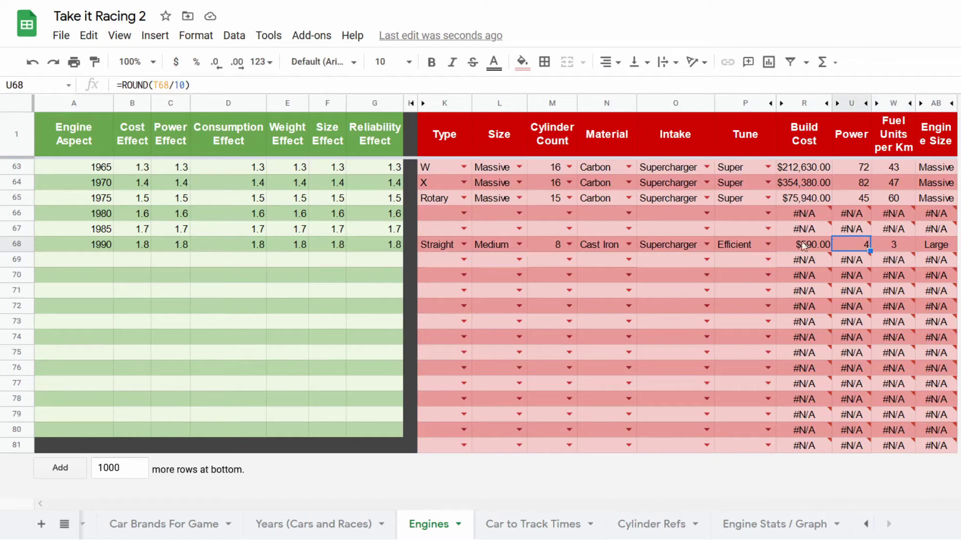
left_click(820, 245)
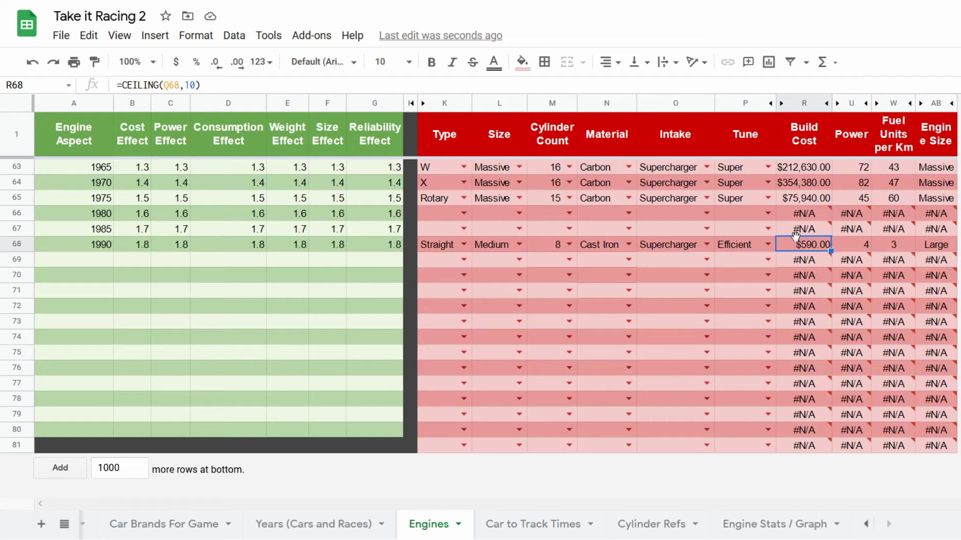
Step: Review the engine aspect effect tables and the Engine Stats base values in B48:G48 against the engine configurations
scroll(300, 245, "up", 14)
scroll(142, 211, "down", 13)
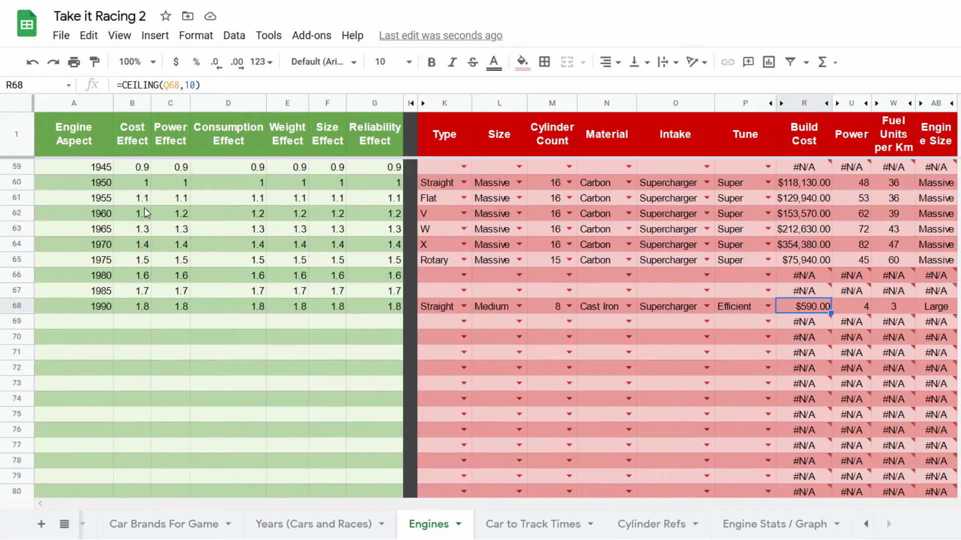
scroll(145, 213, "up", 8)
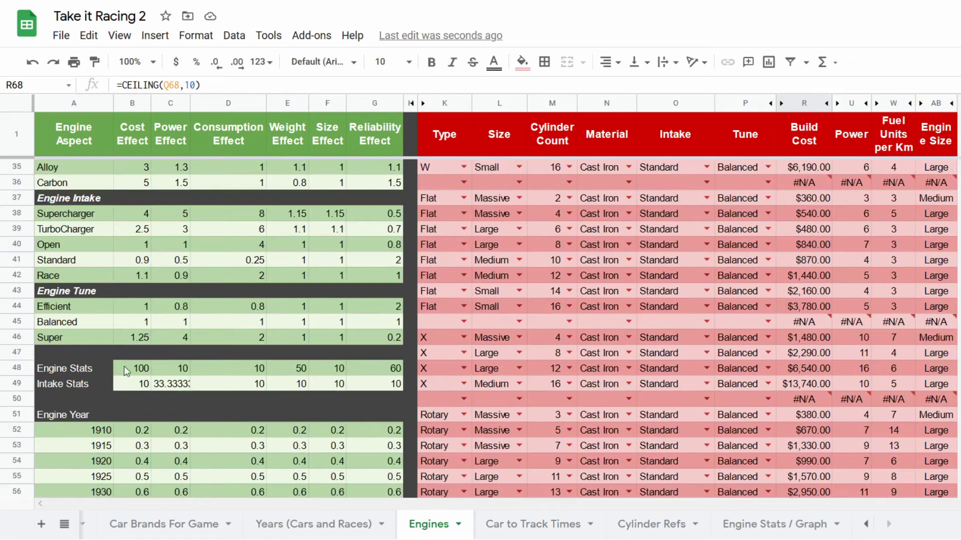
left_click(144, 374)
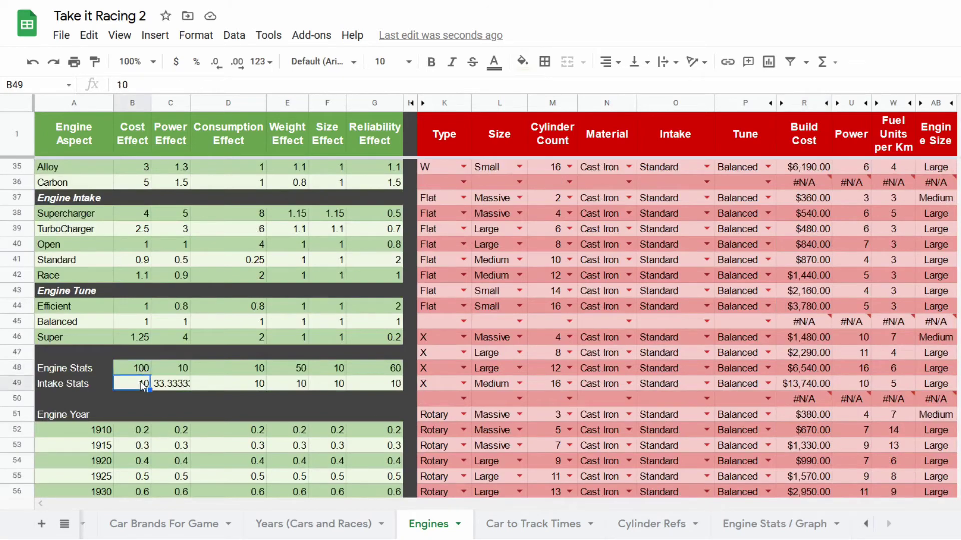
left_click(154, 368)
left_click_drag(129, 369, 376, 367)
scroll(233, 362, "up", 8)
scroll(156, 292, "up", 3)
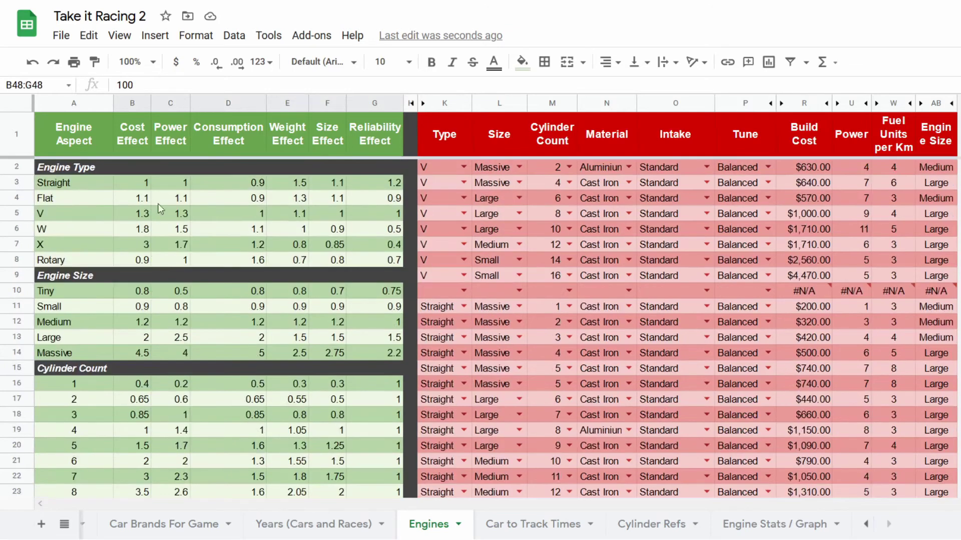
scroll(163, 215, "down", 16)
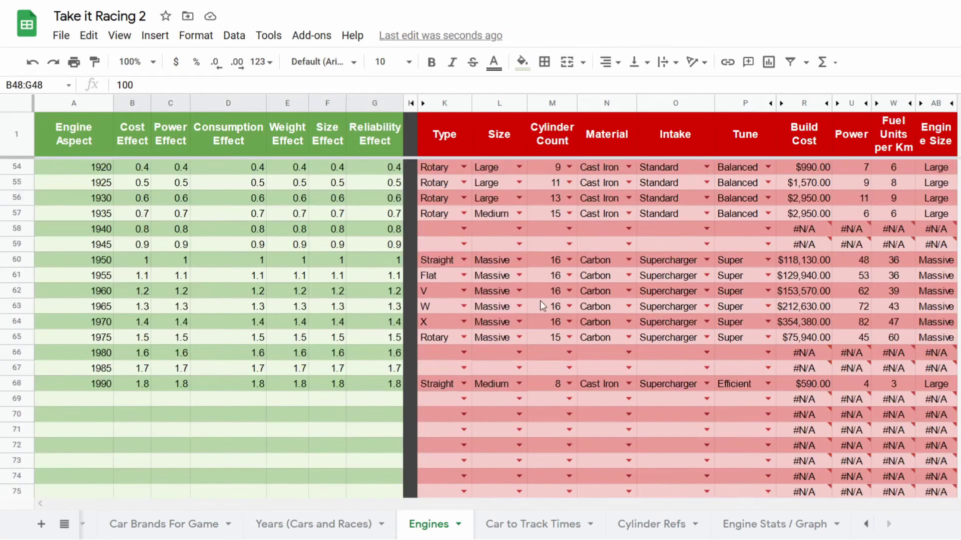
scroll(524, 383, "up", 3)
scroll(530, 350, "down", 3)
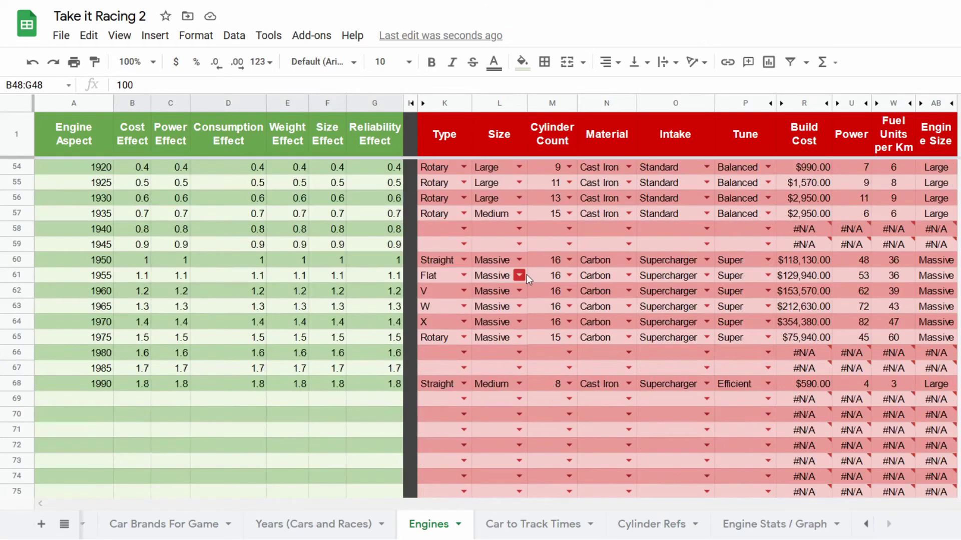
Step: Examine which cylinder counts and engine types are offered for the Flat engine in row 61, keeping its values
left_click(569, 275)
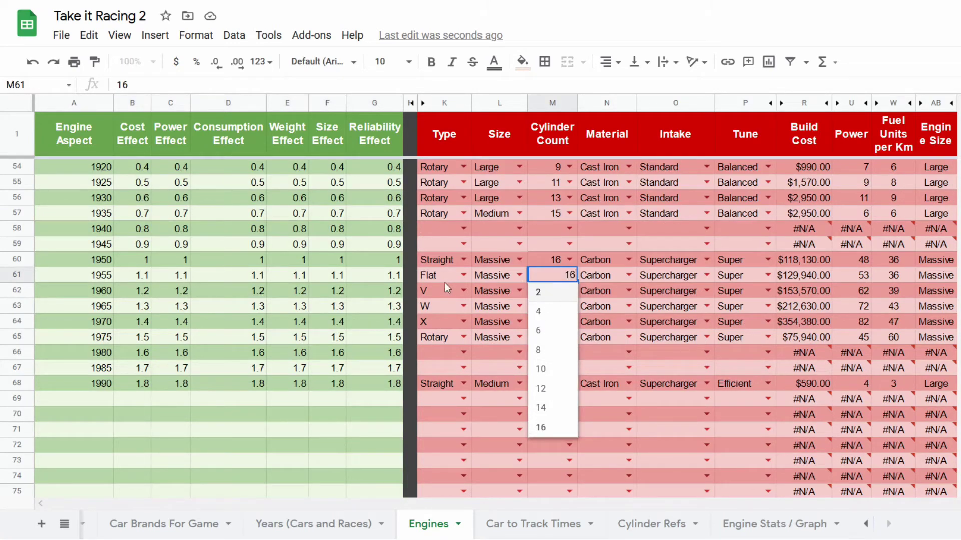
left_click(464, 275)
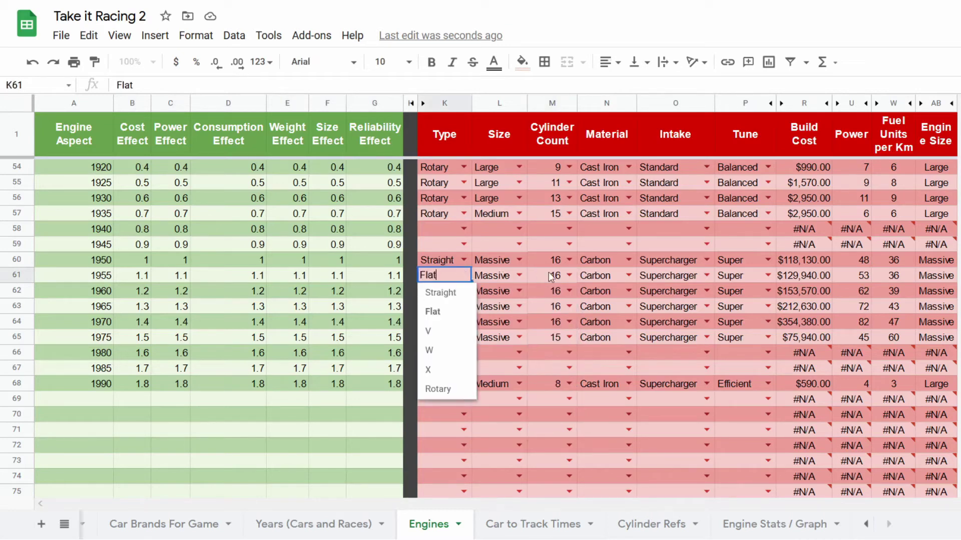
left_click(575, 277)
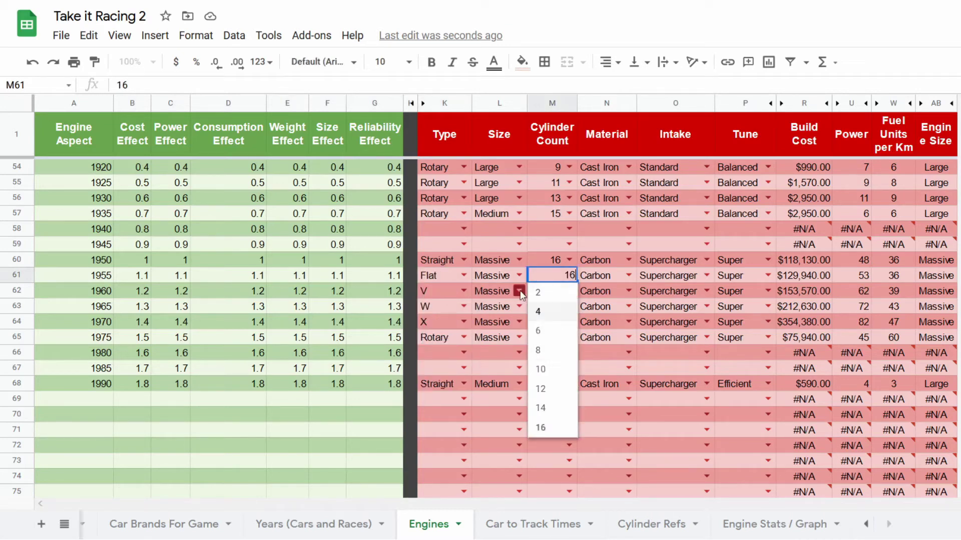
left_click(464, 276)
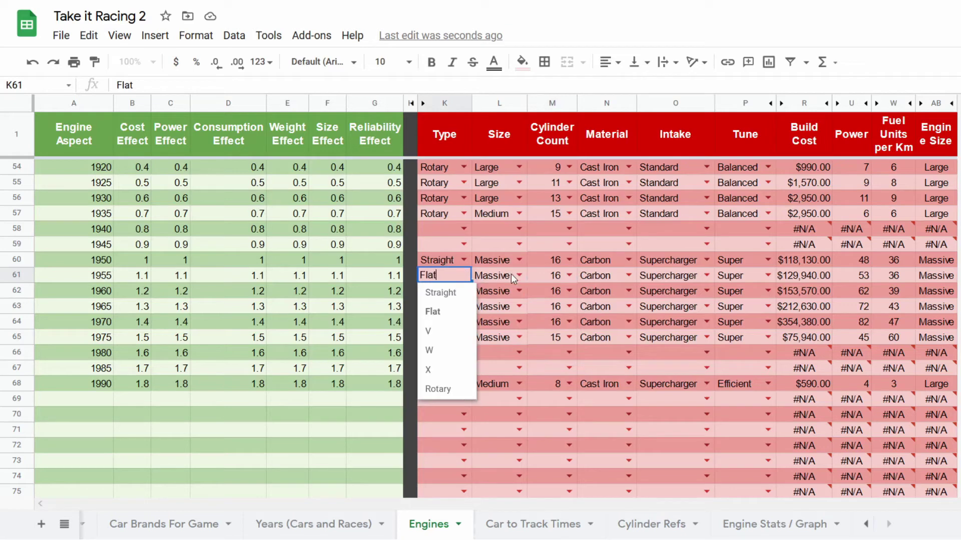
left_click(648, 349)
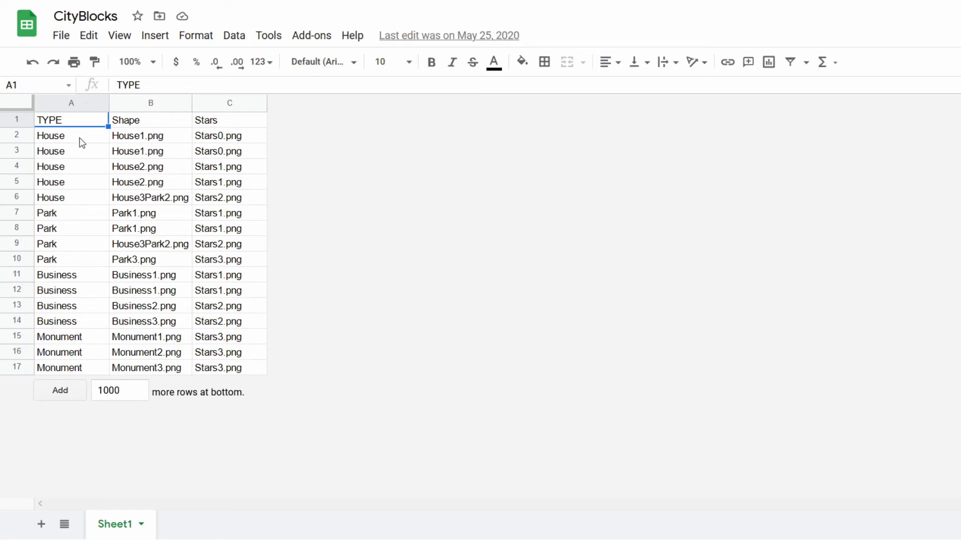
Step: Switch to the CityBlocks spreadsheet and select its block data in A2:C17
left_click_drag(82, 143, 242, 367)
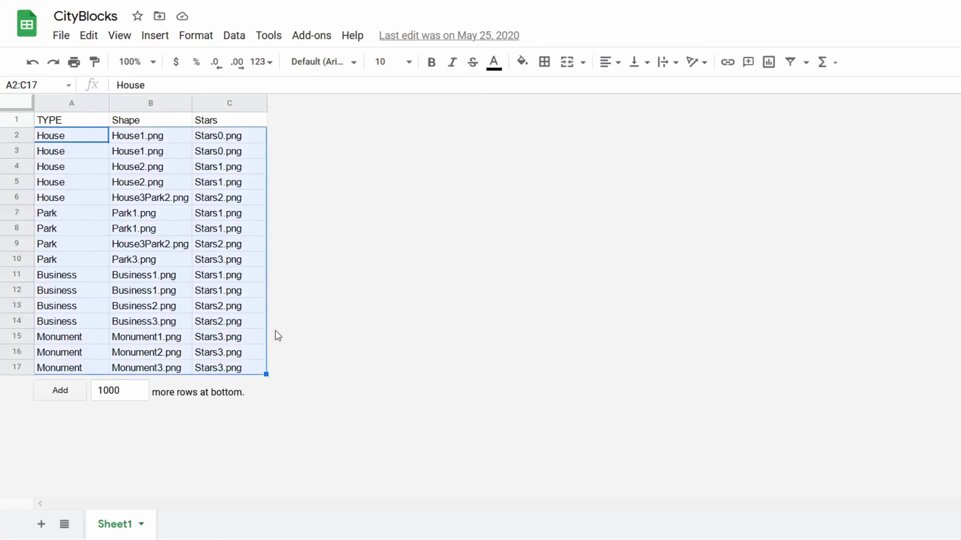
Step: Check the Shape and Stars image file names assigned to the first House block in row 2
left_click(142, 142)
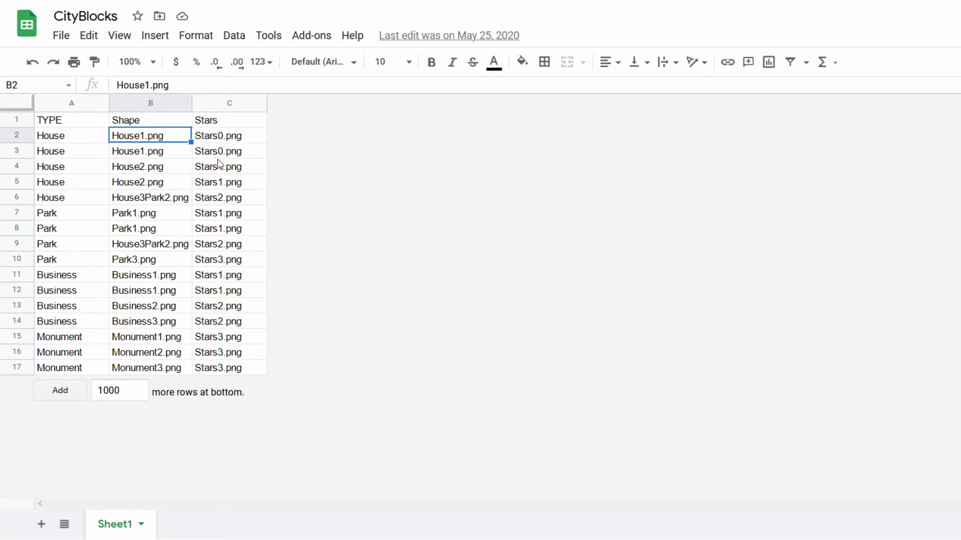
left_click(220, 141)
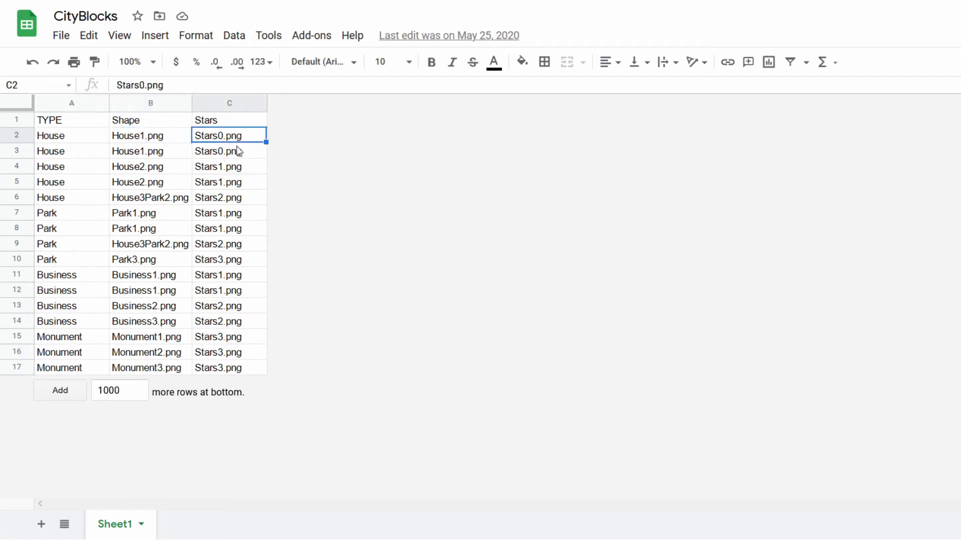
left_click(172, 141)
left_click(76, 143)
Step: Compare the TYPE, Shape and Stars columns across all city blocks in rows 2 to 17
left_click_drag(72, 145, 67, 374)
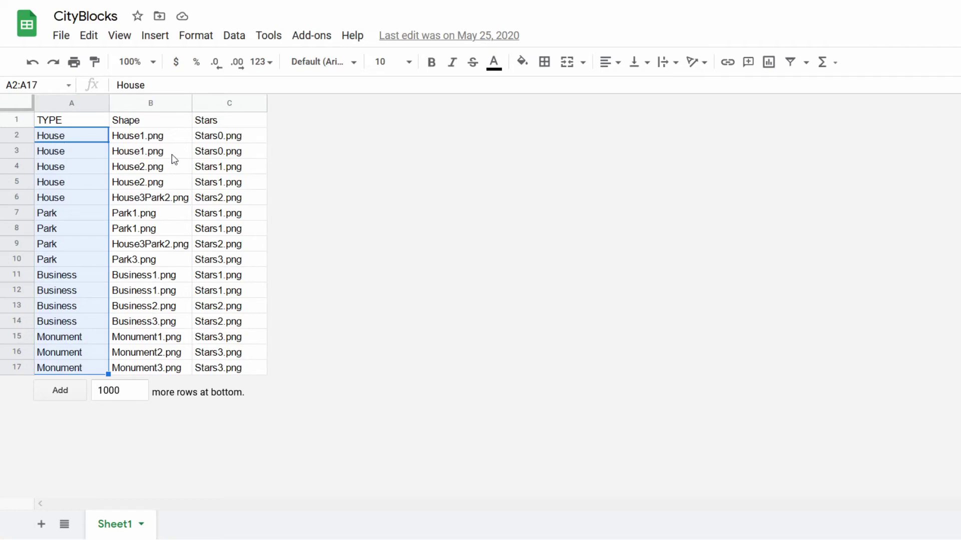
left_click_drag(203, 138, 220, 369)
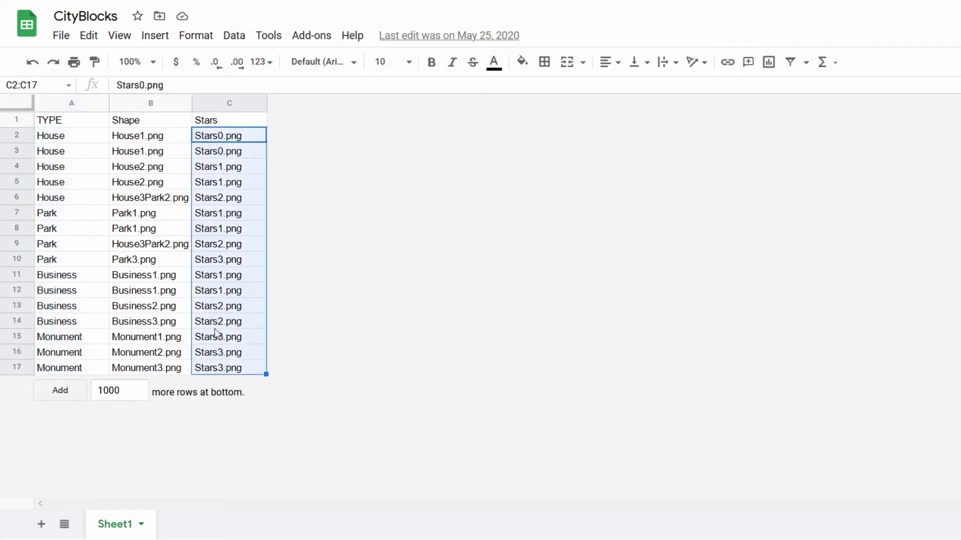
left_click(75, 133)
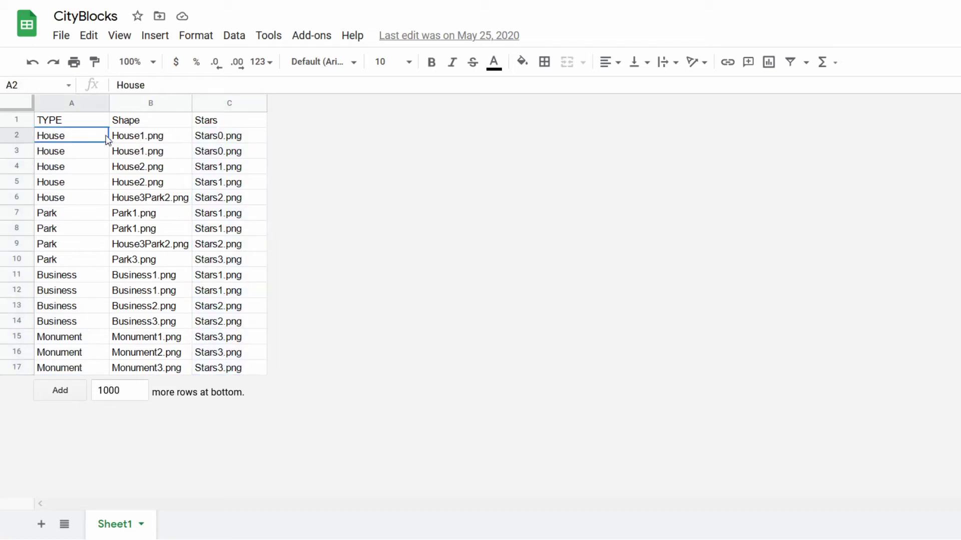
left_click_drag(146, 139, 140, 356)
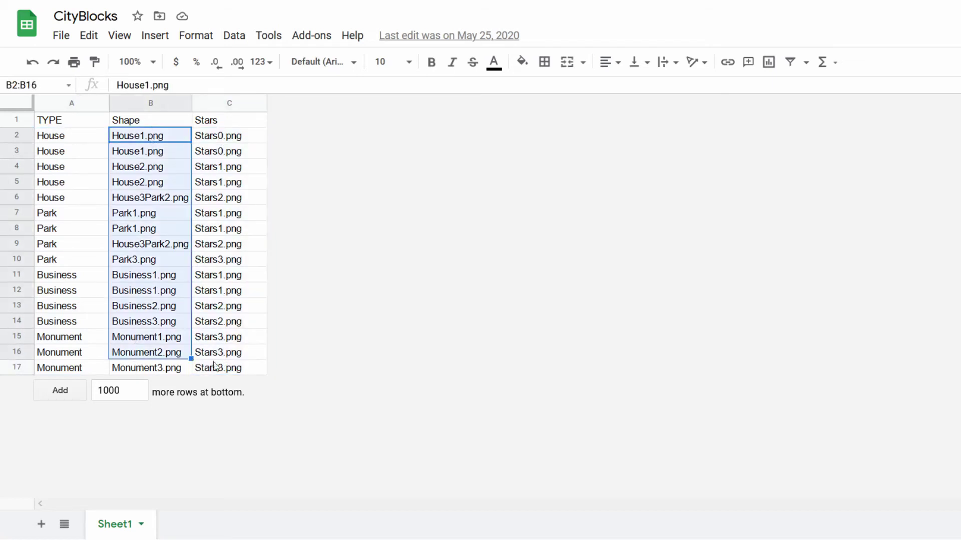
left_click_drag(230, 369, 206, 131)
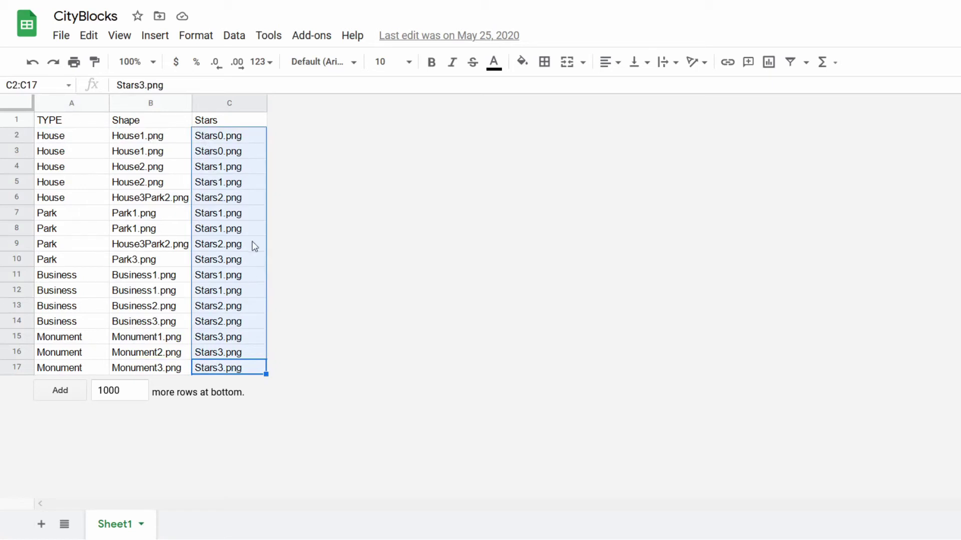
left_click_drag(78, 133, 274, 368)
Step: Review the House and Business entries alongside the image file names in B2:B17 and C2:C17
left_click(58, 132)
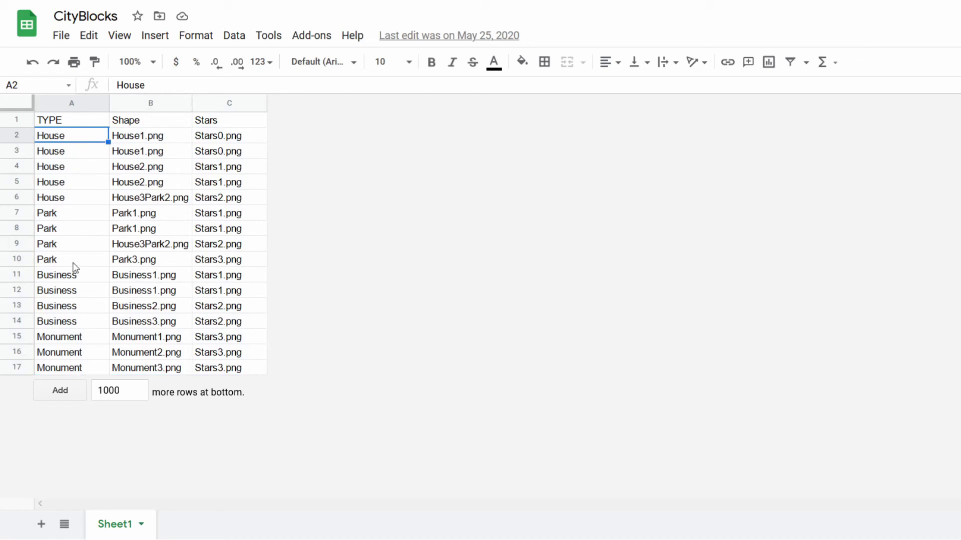
left_click(73, 324)
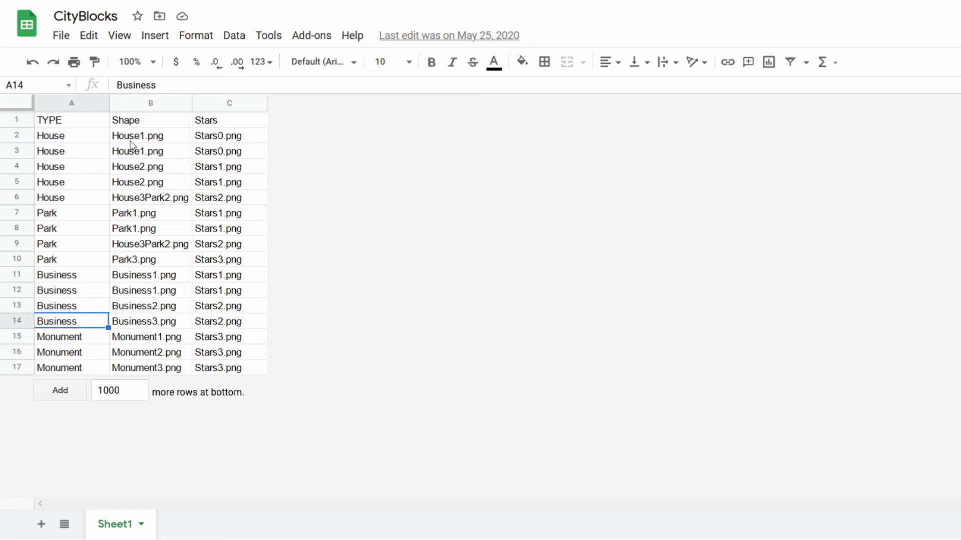
left_click_drag(134, 145, 142, 371)
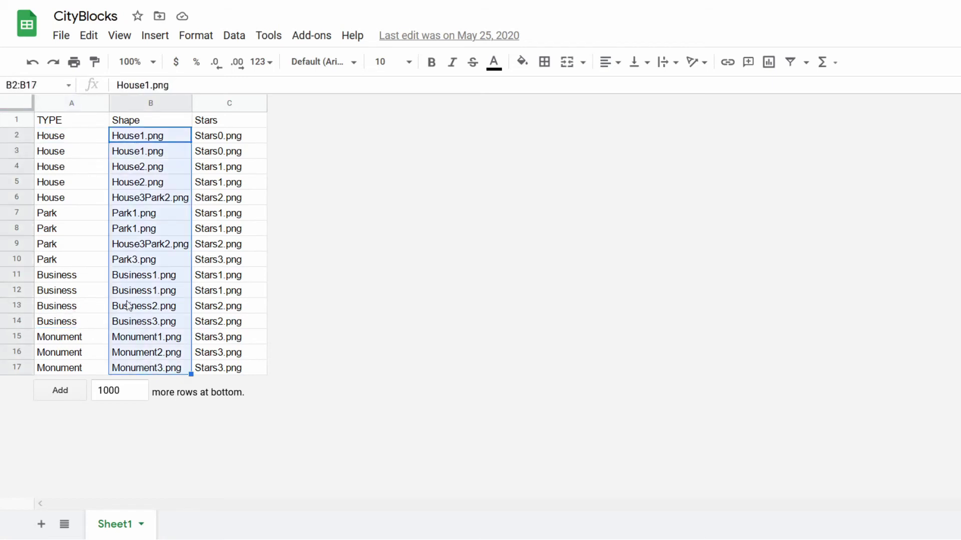
left_click_drag(231, 136, 238, 381)
left_click(220, 182)
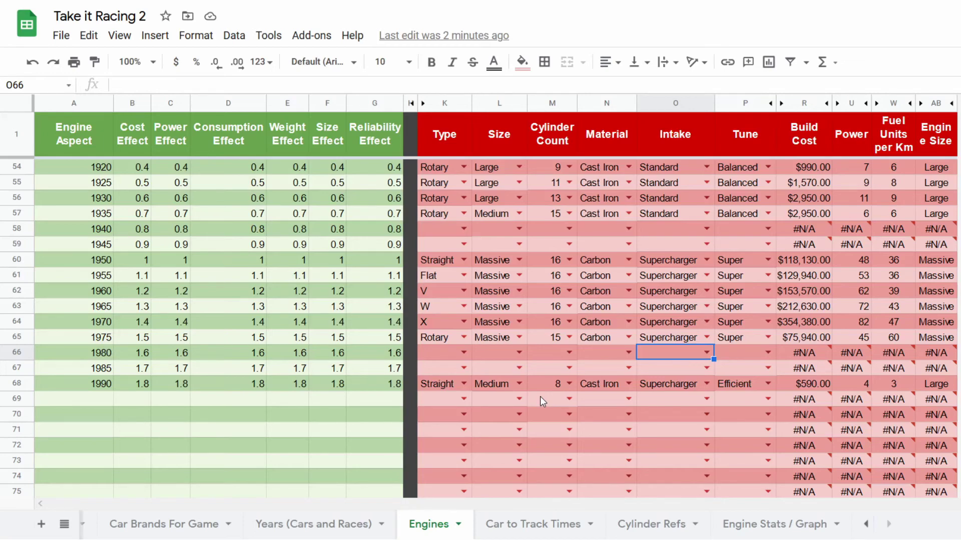
Step: Review the Engines sheet of Take it Racing 2, comparing the engine aspect effect tables with the engine configurations and their calculated stats
scroll(539, 396, "up", 15)
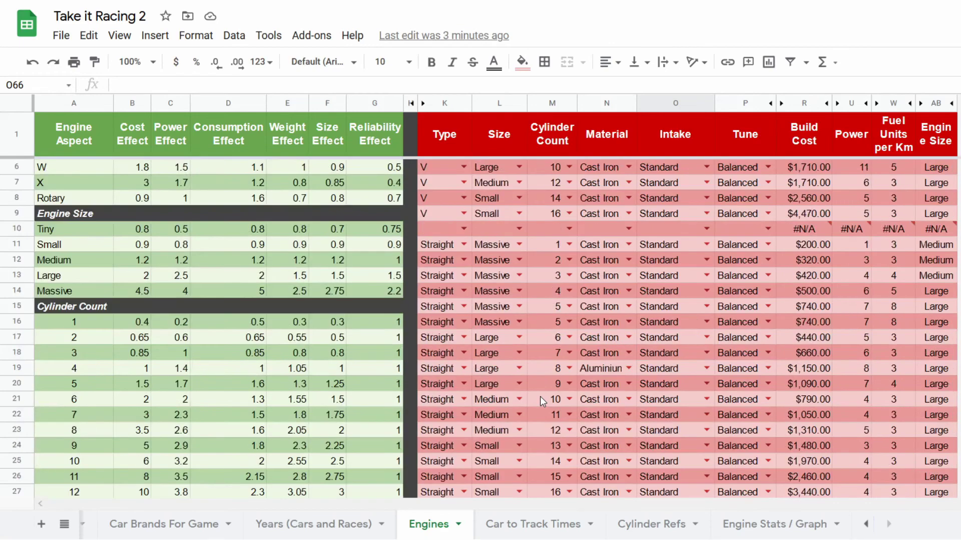
scroll(539, 396, "up", 2)
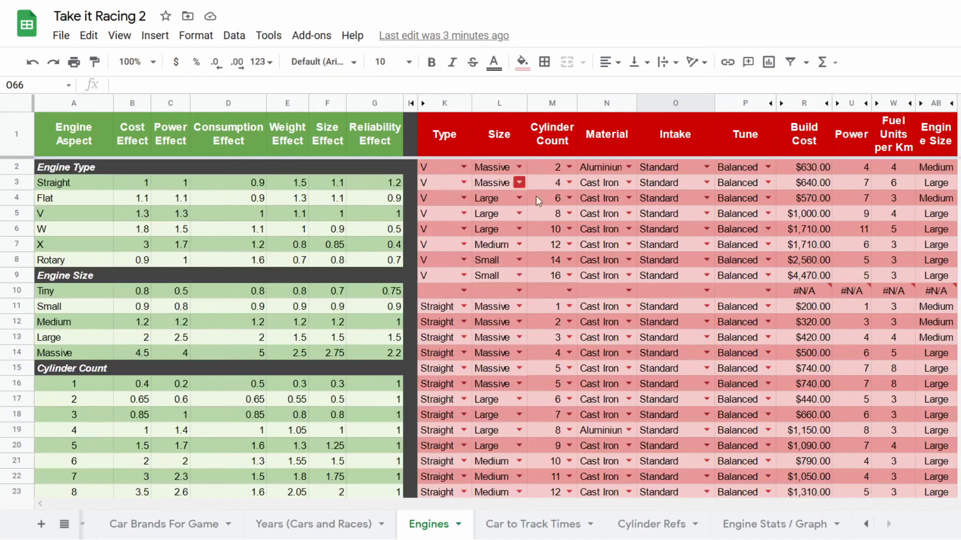
scroll(541, 199, "down", 4)
scroll(542, 199, "up", 4)
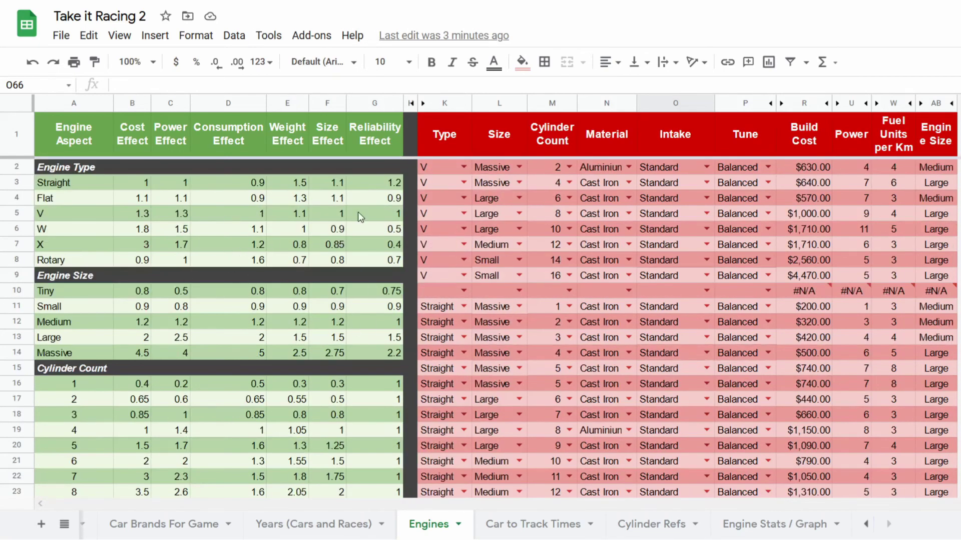
scroll(432, 274, "down", 5)
scroll(431, 274, "down", 13)
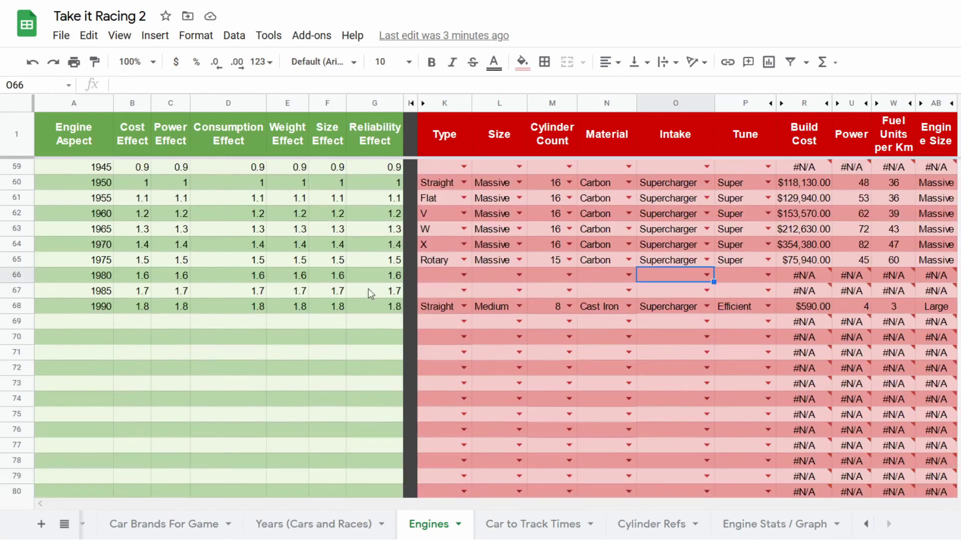
scroll(371, 294, "up", 13)
scroll(481, 431, "down", 12)
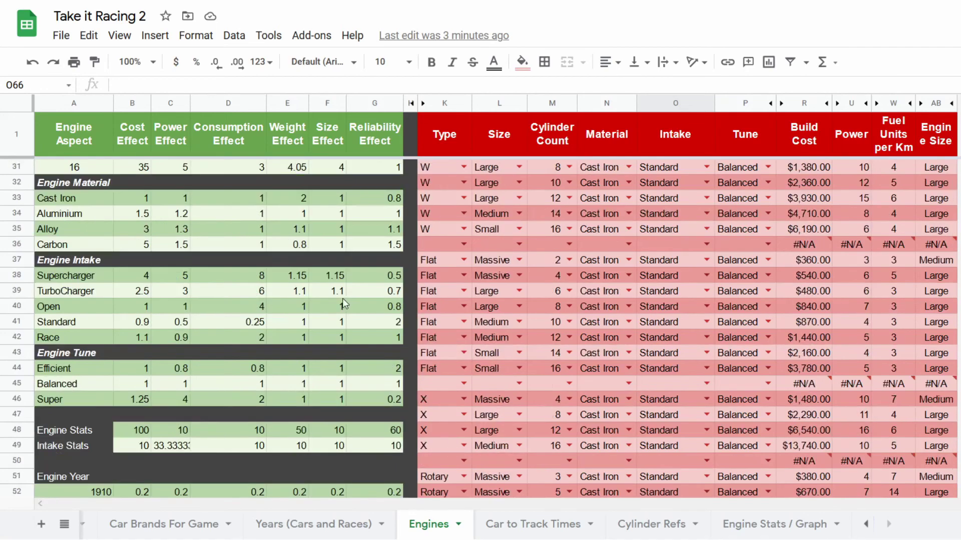
scroll(448, 369, "up", 17)
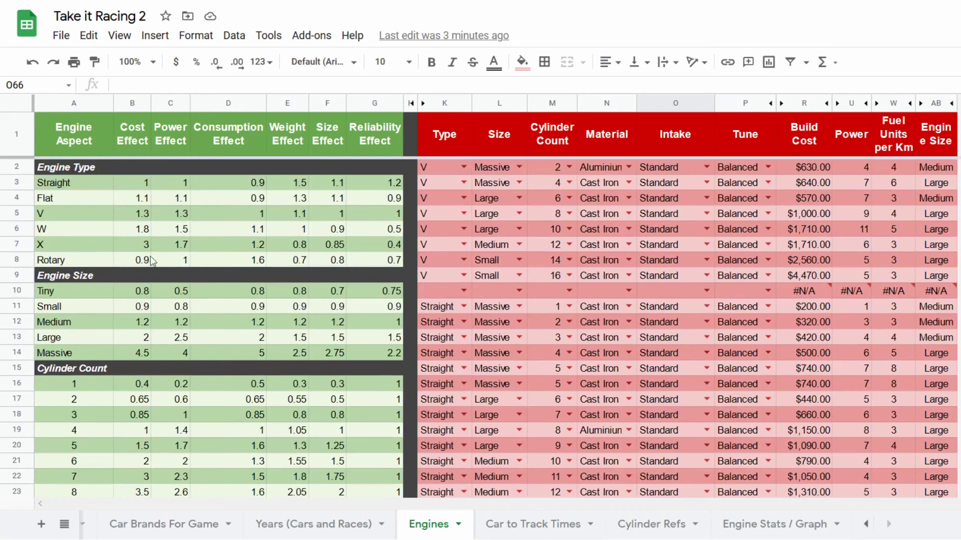
scroll(496, 298, "down", 7)
scroll(710, 279, "down", 12)
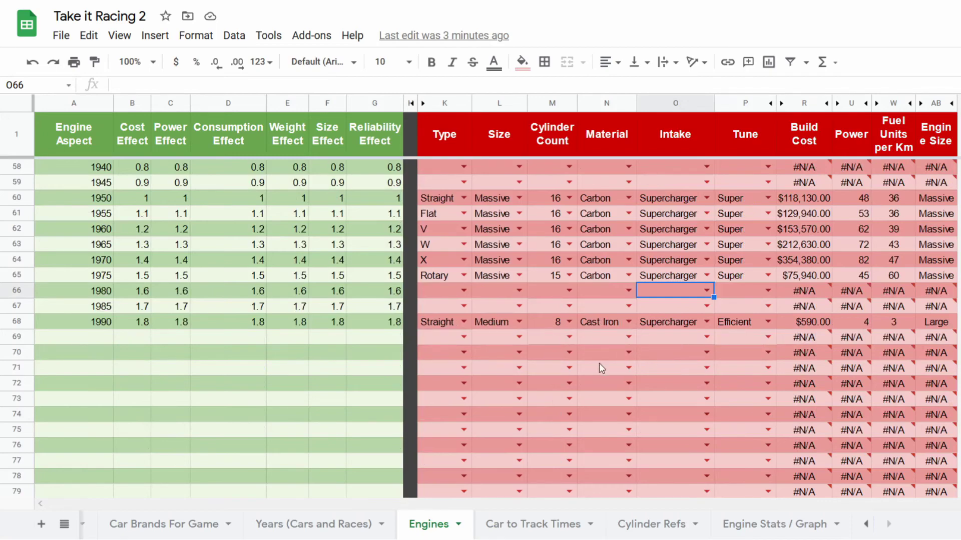
scroll(599, 363, "up", 12)
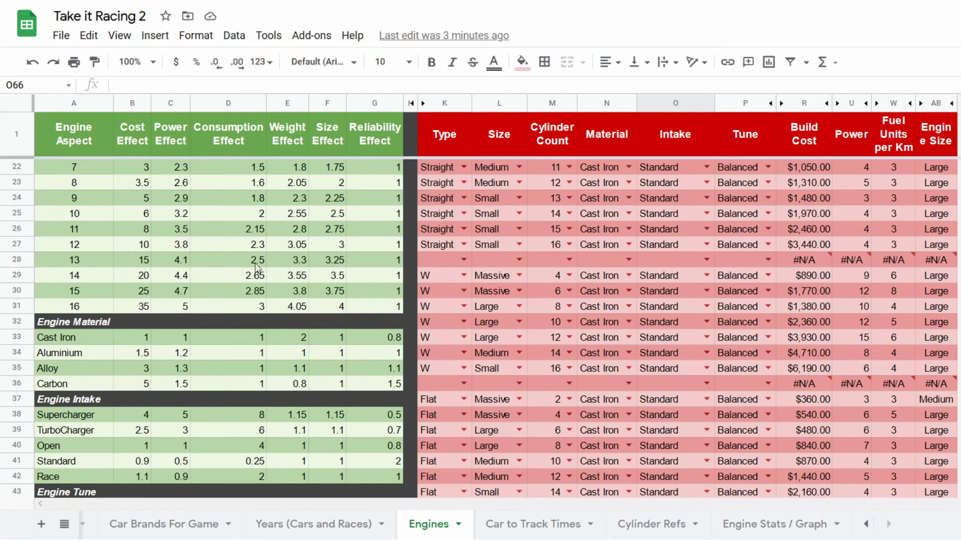
scroll(273, 274, "up", 4)
scroll(273, 273, "up", 3)
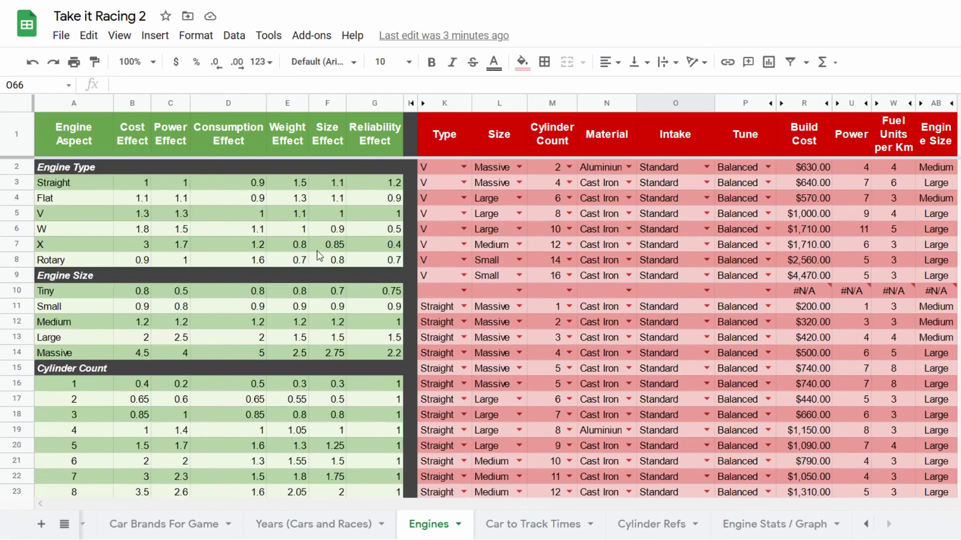
scroll(710, 383, "down", 20)
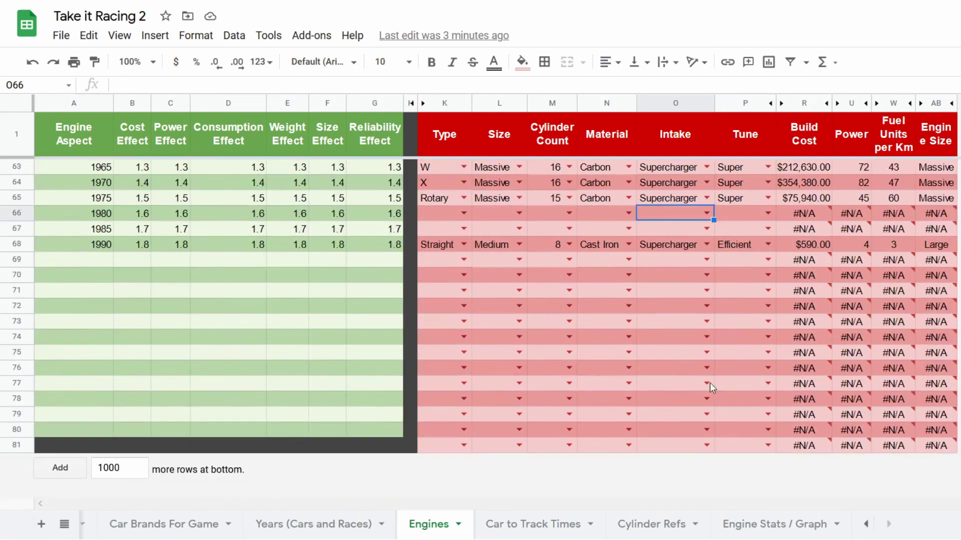
scroll(659, 215, "up", 1)
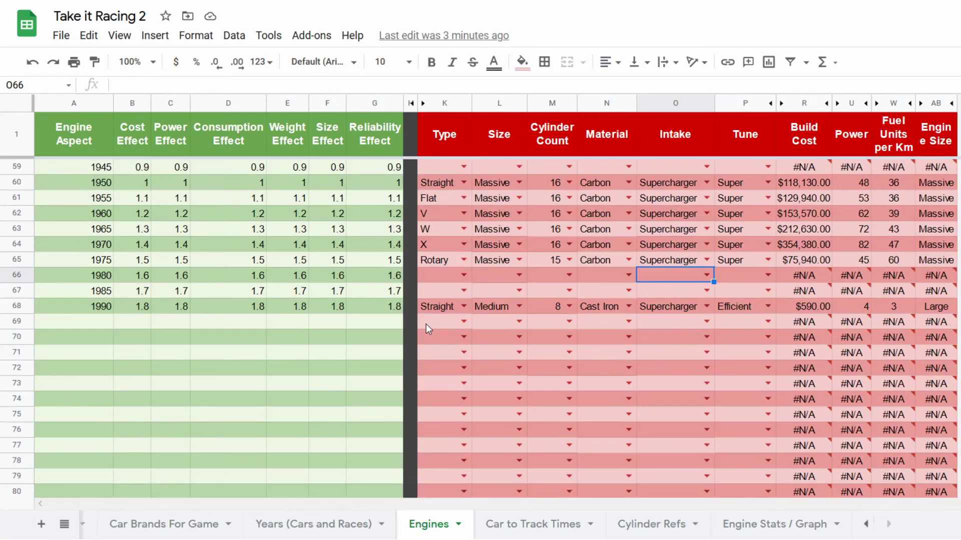
scroll(425, 323, "up", 12)
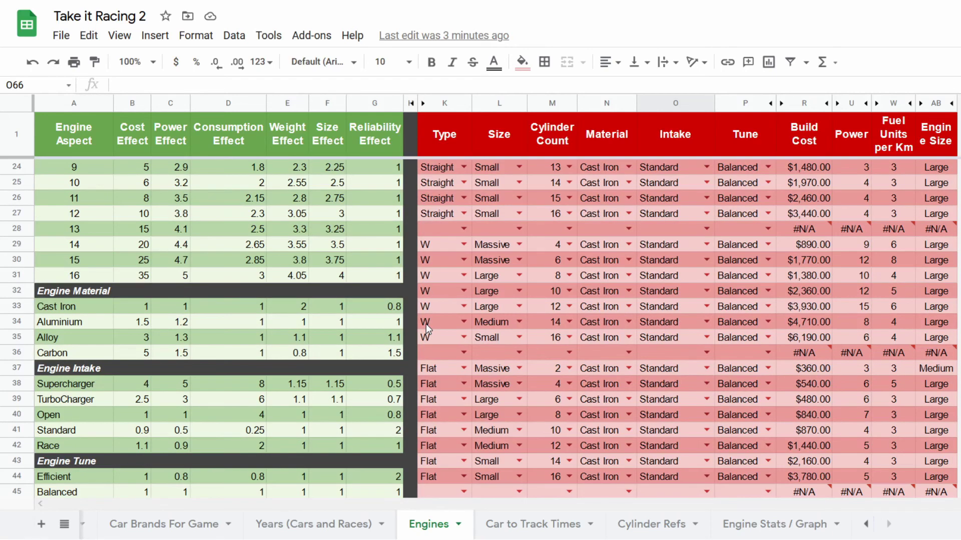
scroll(426, 323, "up", 8)
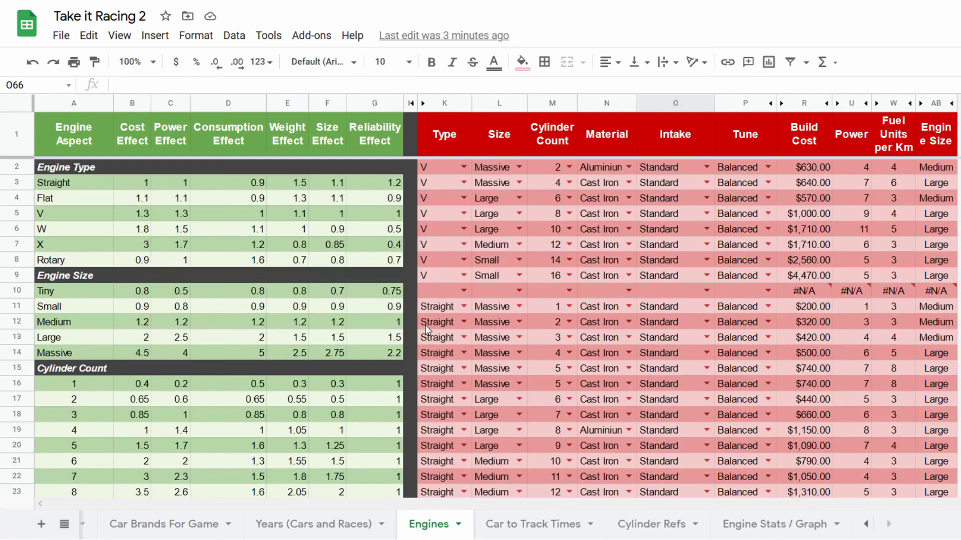
scroll(425, 325, "down", 3)
scroll(425, 325, "up", 3)
scroll(601, 305, "down", 2)
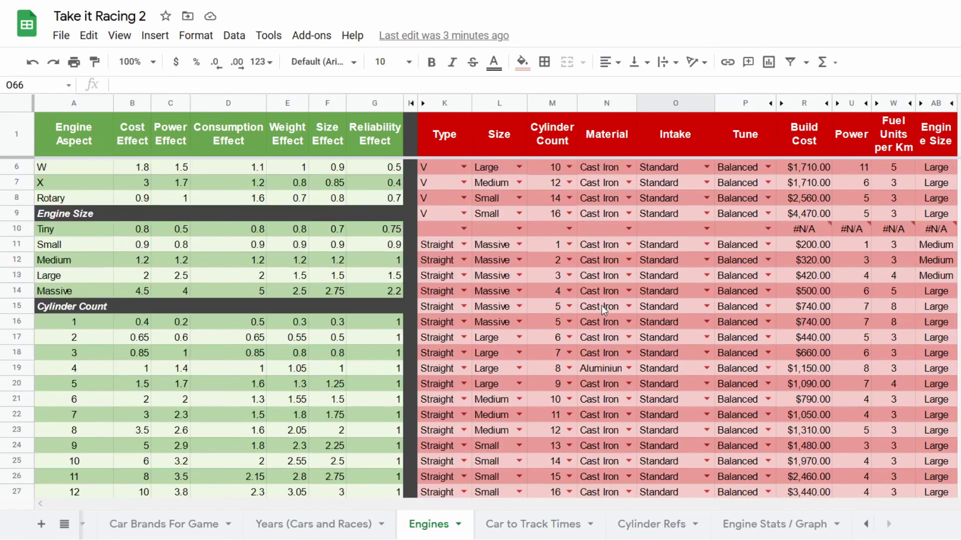
scroll(601, 305, "down", 7)
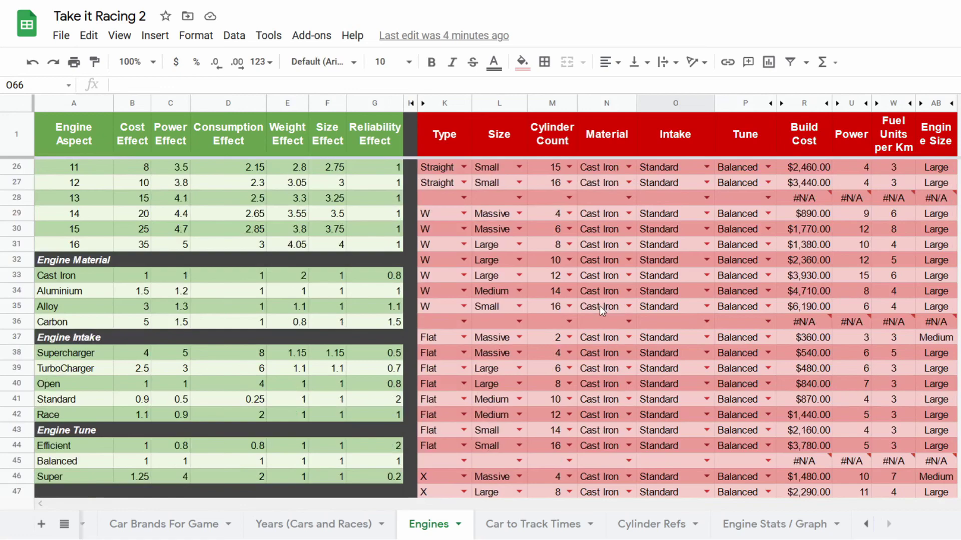
scroll(596, 306, "down", 9)
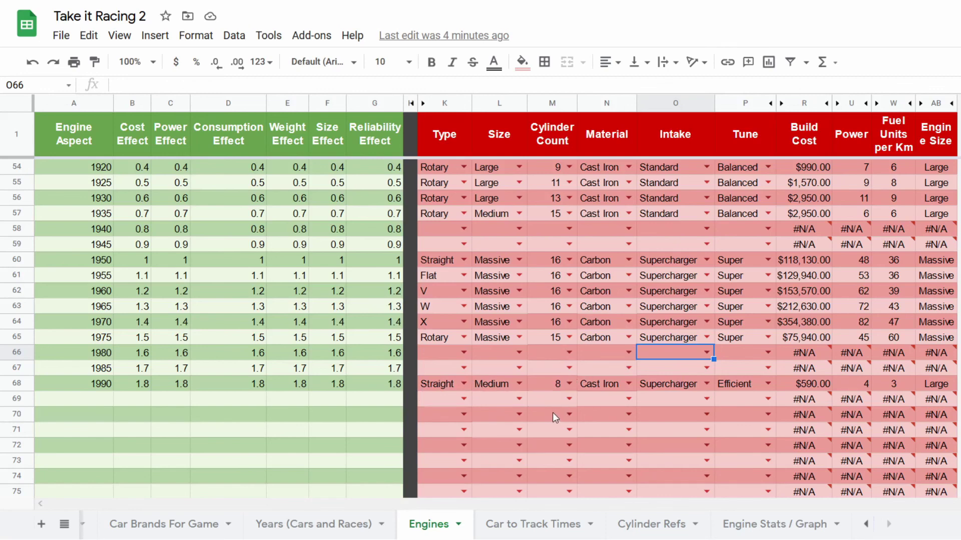
scroll(546, 368, "up", 15)
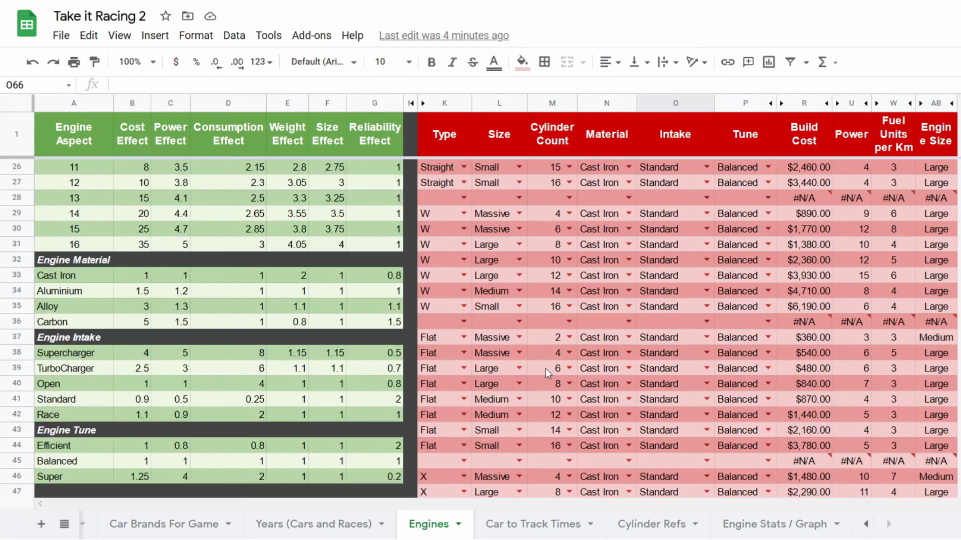
scroll(545, 368, "up", 5)
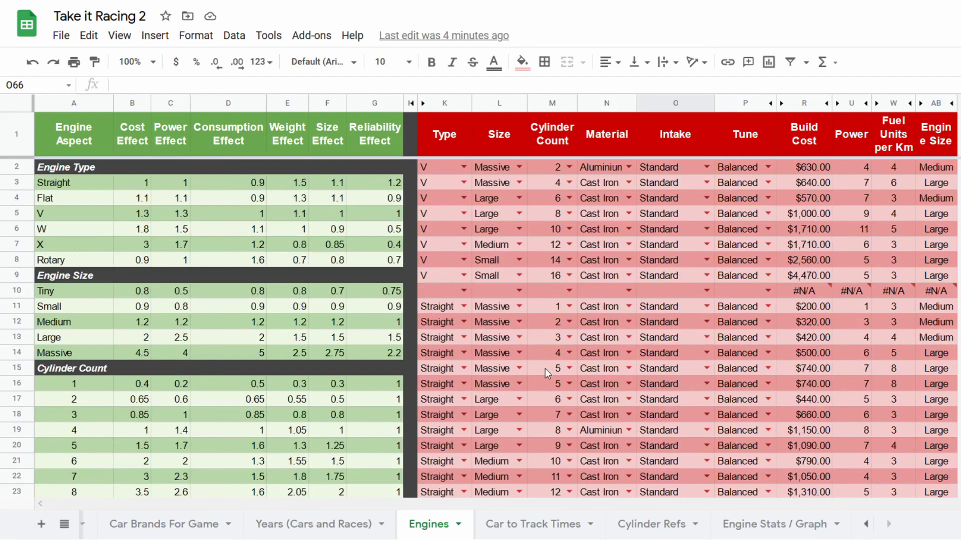
scroll(544, 369, "down", 15)
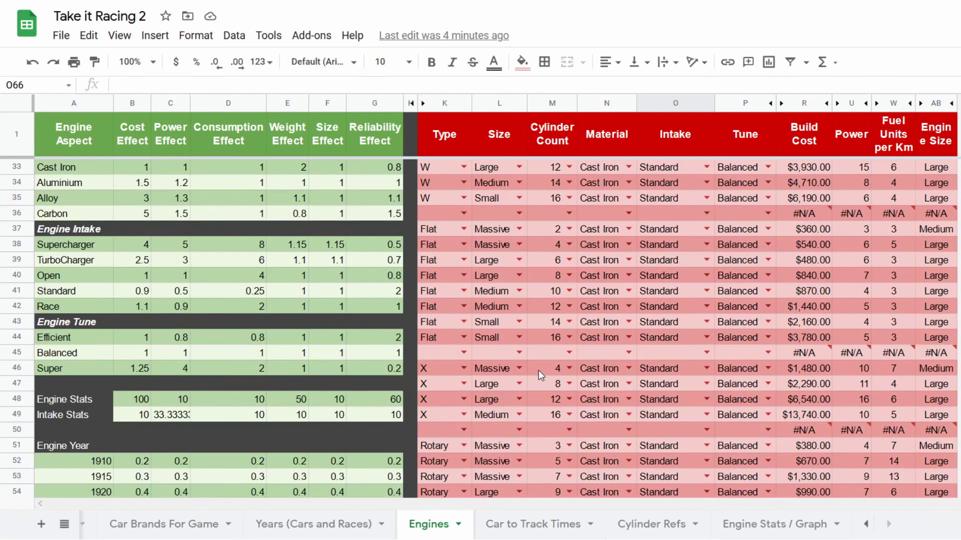
scroll(538, 370, "up", 4)
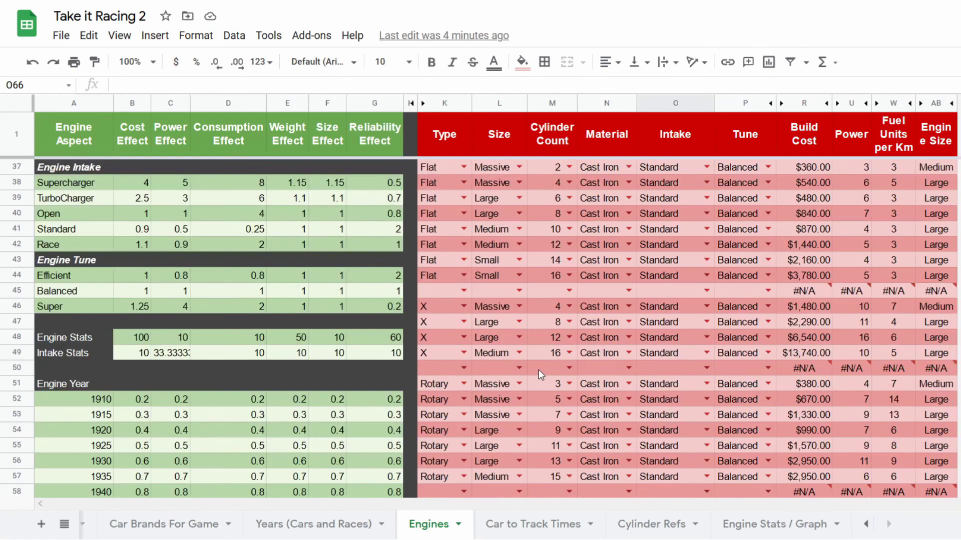
scroll(538, 370, "up", 7)
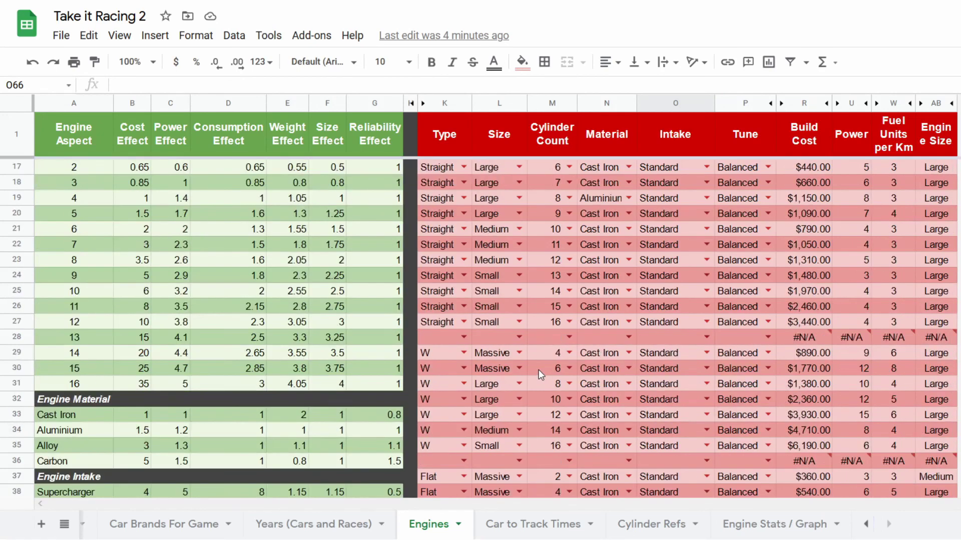
scroll(538, 370, "up", 4)
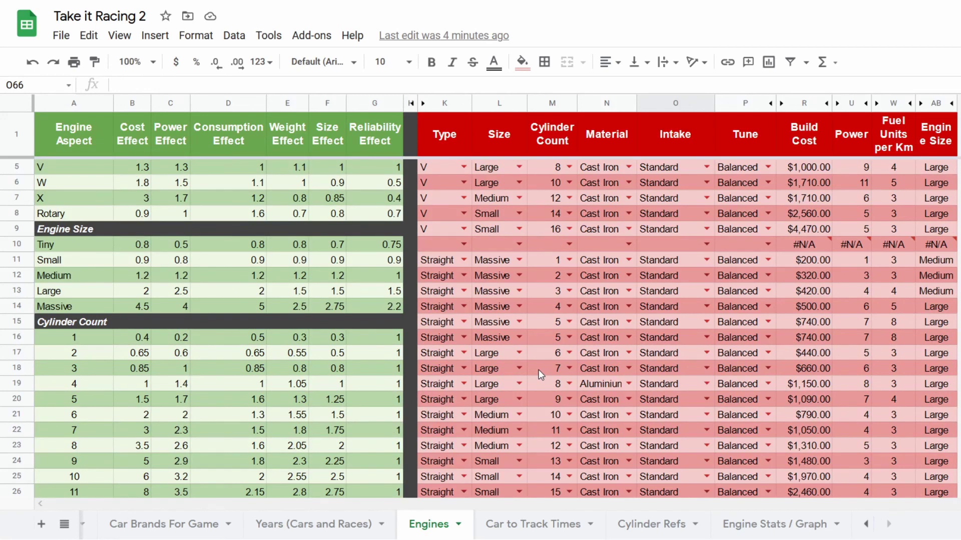
scroll(538, 370, "down", 12)
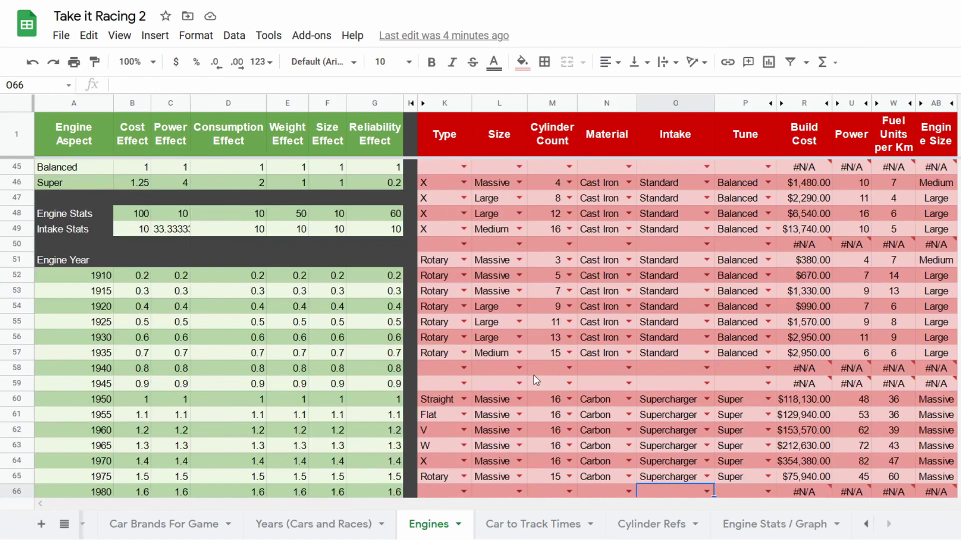
scroll(534, 374, "up", 9)
scroll(534, 374, "up", 5)
scroll(518, 399, "down", 11)
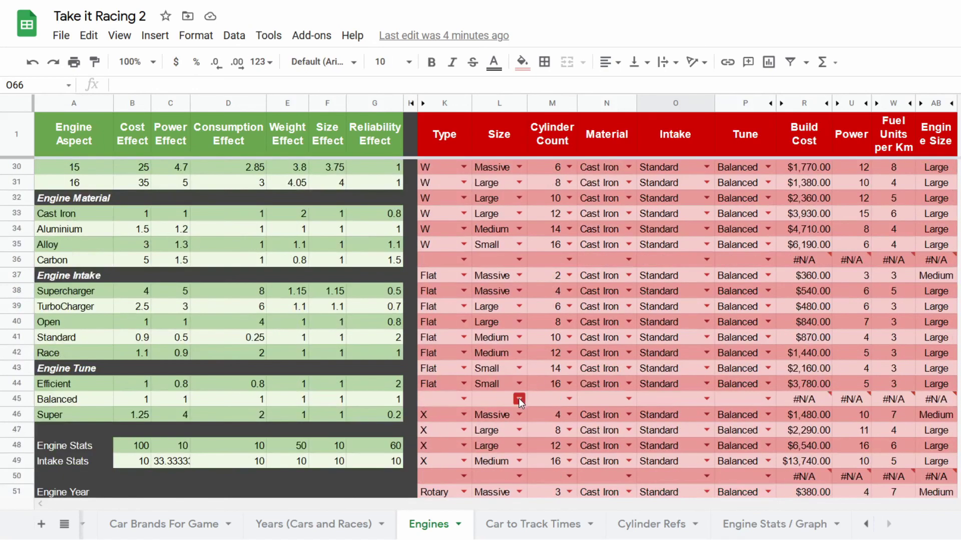
scroll(519, 399, "down", 3)
scroll(518, 398, "down", 2)
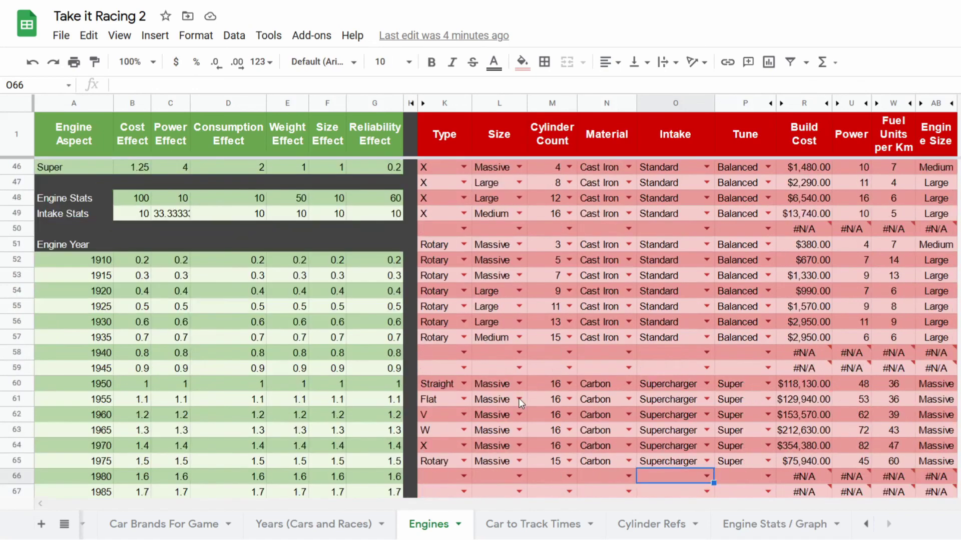
scroll(518, 399, "down", 3)
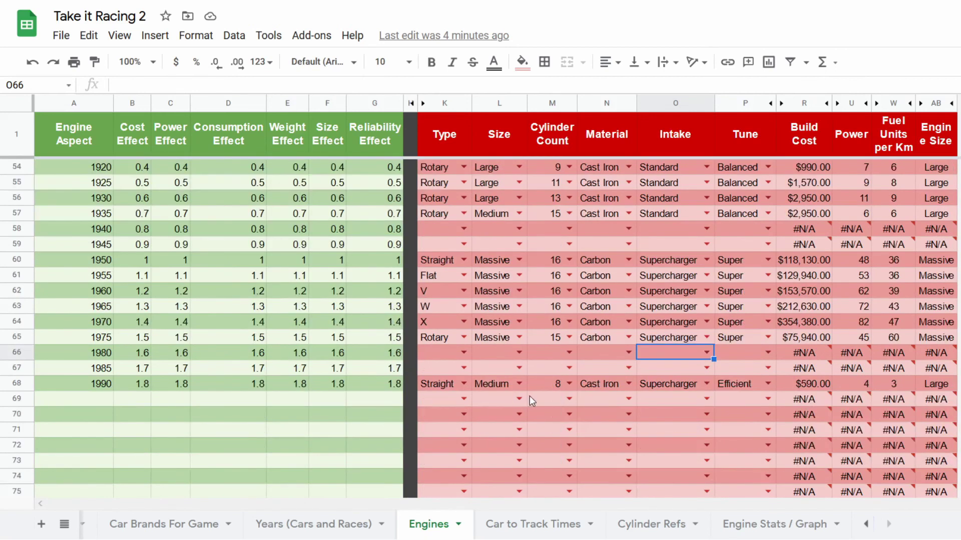